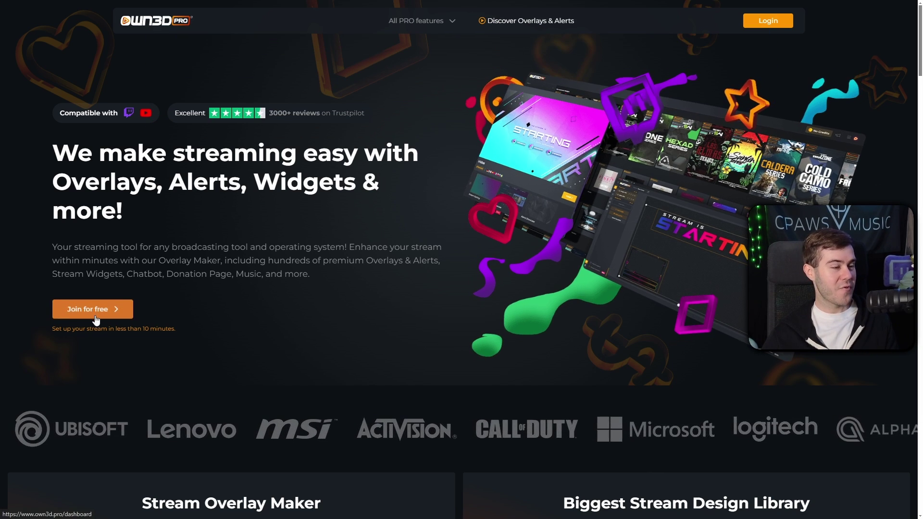
- Sign in to OWN3D Pro, open Scene Builder and choose Complete Setup
{"action": "left_click", "coordinate": [774, 27]}
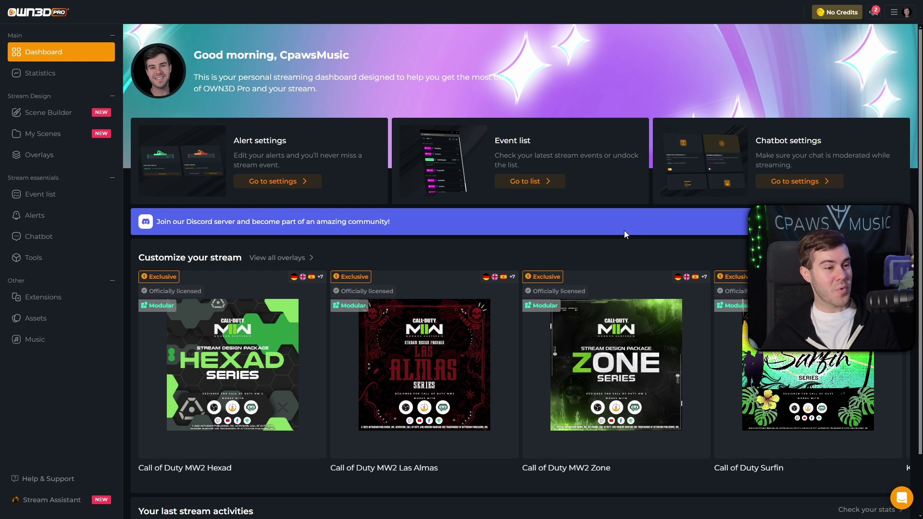
{"action": "left_click", "coordinate": [66, 118]}
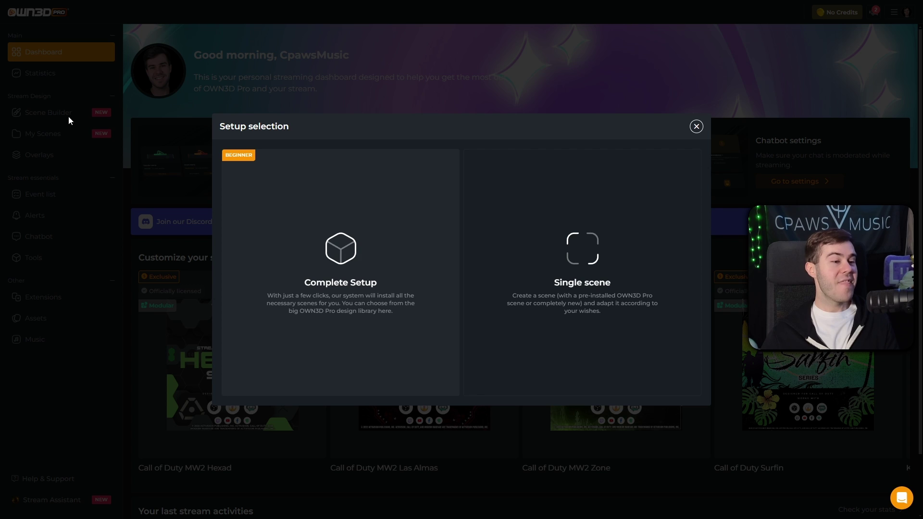
{"action": "left_click", "coordinate": [342, 291]}
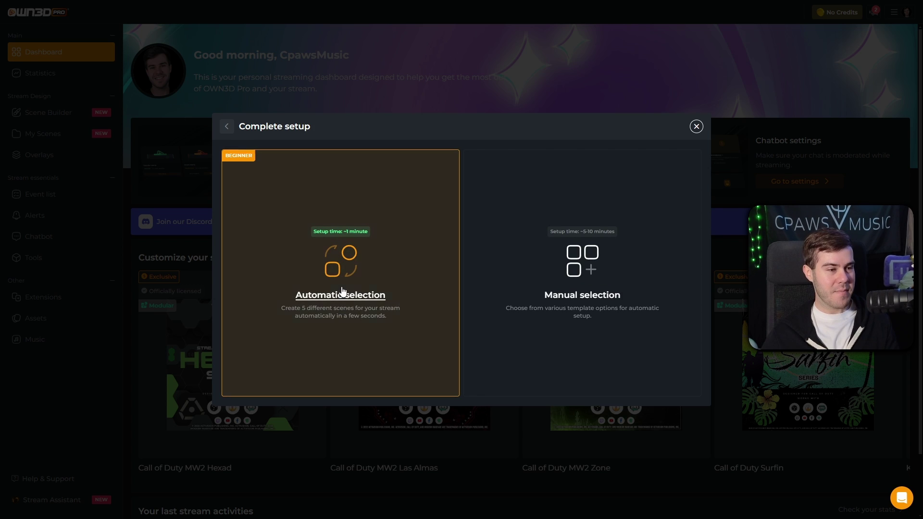
- Choose Automatic selection and browse the Free overlays carousel for the Avoid series
{"action": "left_click", "coordinate": [347, 291]}
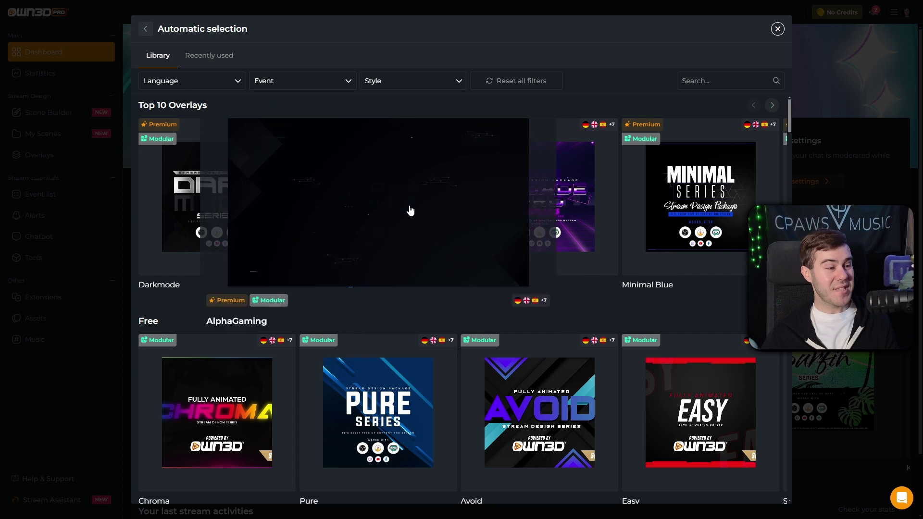
{"action": "scroll", "coordinate": [465, 176], "scroll_direction": "down", "scroll_amount": 2}
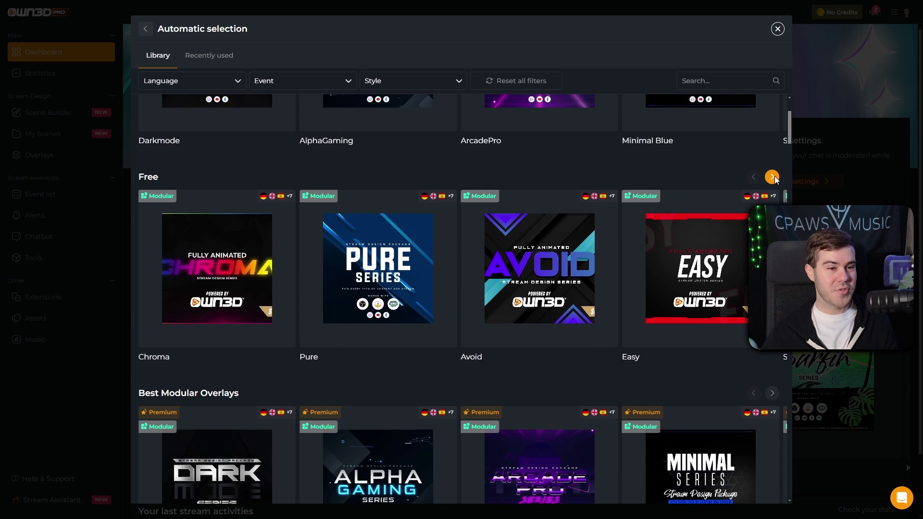
{"action": "left_click", "coordinate": [773, 177]}
{"action": "left_click", "coordinate": [751, 178]}
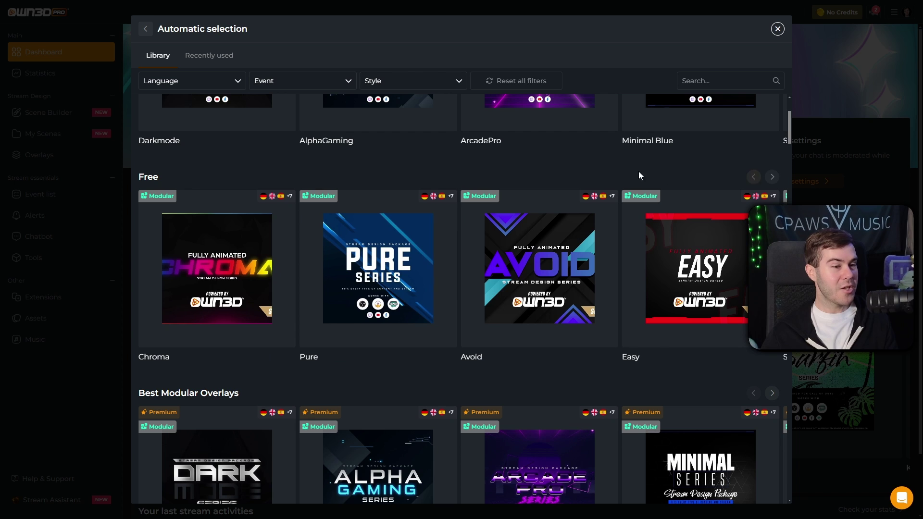
{"action": "mouse_move", "coordinate": [540, 269]}
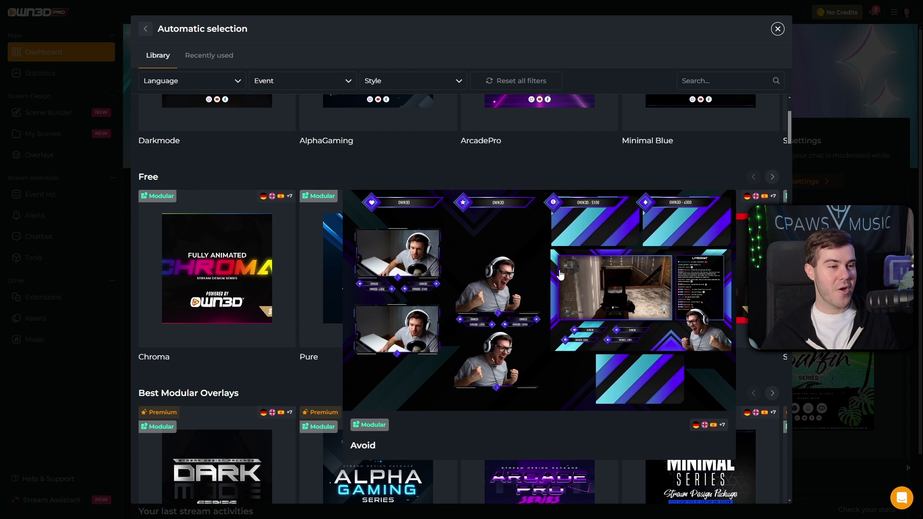
{"action": "scroll", "coordinate": [548, 267], "scroll_direction": "down", "scroll_amount": 1}
{"action": "scroll", "coordinate": [472, 242], "scroll_direction": "down", "scroll_amount": 1}
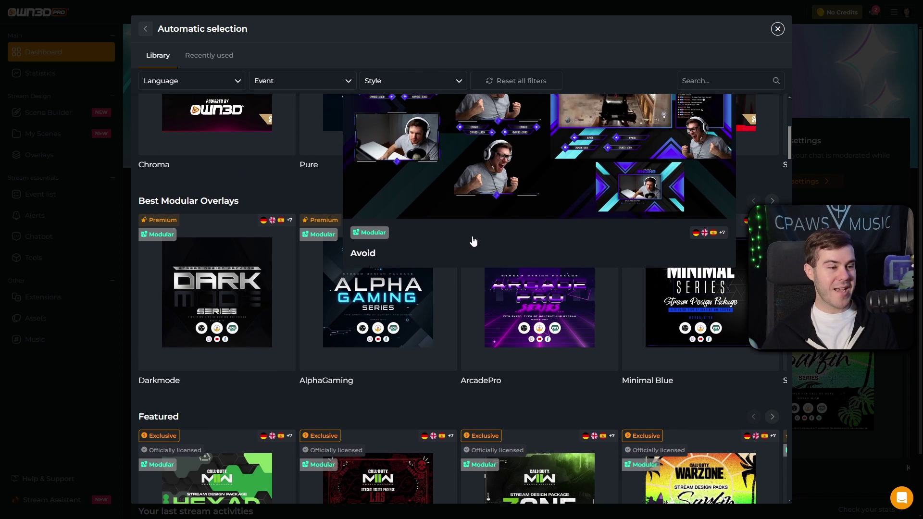
{"action": "scroll", "coordinate": [462, 246], "scroll_direction": "down", "scroll_amount": 2}
{"action": "scroll", "coordinate": [459, 249], "scroll_direction": "down", "scroll_amount": 1}
{"action": "scroll", "coordinate": [458, 253], "scroll_direction": "down", "scroll_amount": 1}
{"action": "scroll", "coordinate": [460, 252], "scroll_direction": "down", "scroll_amount": 2}
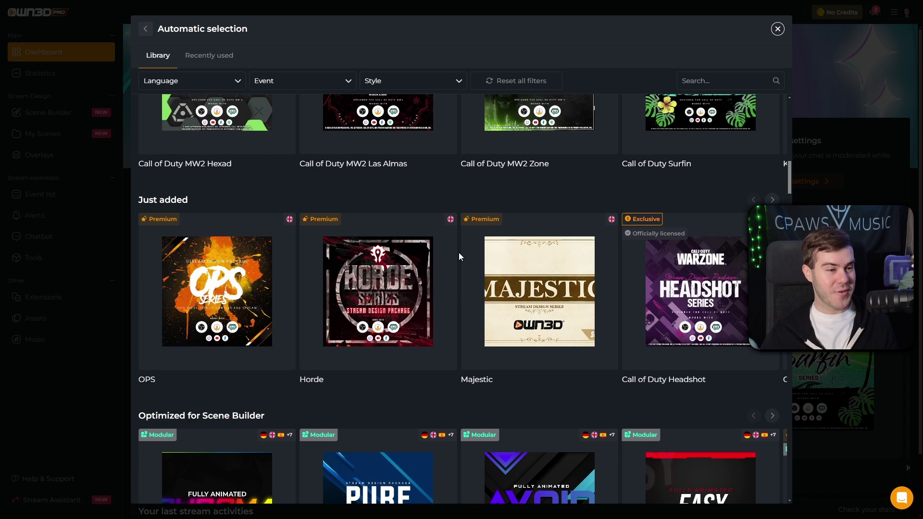
{"action": "scroll", "coordinate": [459, 252], "scroll_direction": "down", "scroll_amount": 2}
{"action": "scroll", "coordinate": [459, 252], "scroll_direction": "down", "scroll_amount": 2}
{"action": "scroll", "coordinate": [459, 252], "scroll_direction": "down", "scroll_amount": 2}
{"action": "scroll", "coordinate": [459, 253], "scroll_direction": "down", "scroll_amount": 1}
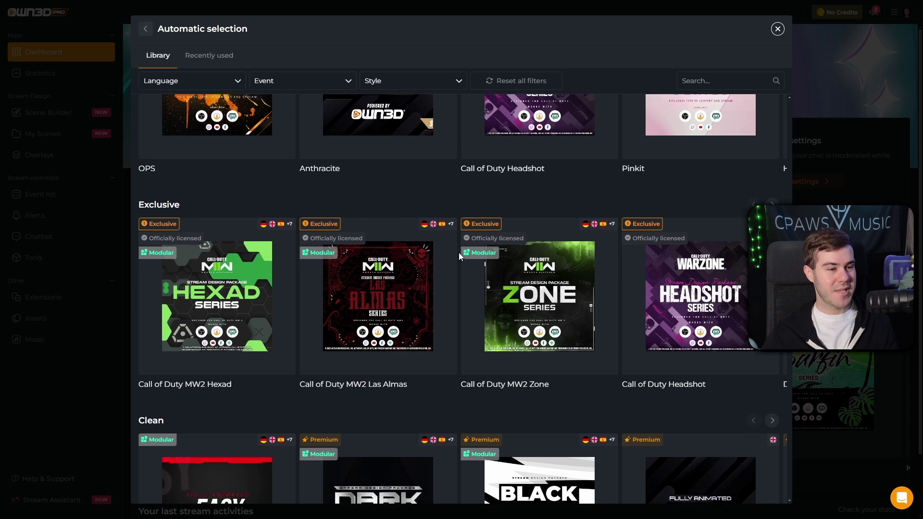
{"action": "scroll", "coordinate": [459, 252], "scroll_direction": "down", "scroll_amount": 2}
{"action": "scroll", "coordinate": [459, 252], "scroll_direction": "down", "scroll_amount": 2}
{"action": "scroll", "coordinate": [459, 252], "scroll_direction": "down", "scroll_amount": 2}
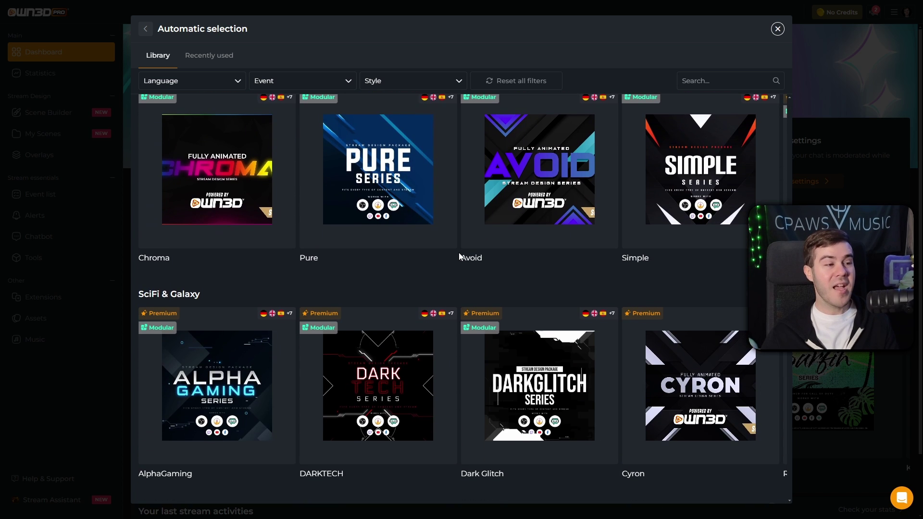
{"action": "scroll", "coordinate": [458, 252], "scroll_direction": "down", "scroll_amount": 2}
{"action": "scroll", "coordinate": [459, 253], "scroll_direction": "down", "scroll_amount": 2}
{"action": "scroll", "coordinate": [459, 252], "scroll_direction": "up", "scroll_amount": 4}
{"action": "scroll", "coordinate": [459, 253], "scroll_direction": "up", "scroll_amount": 5}
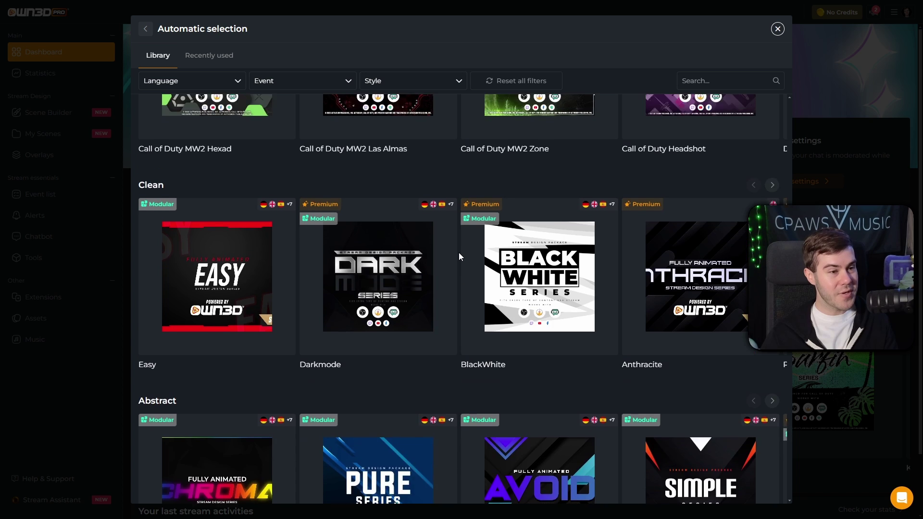
{"action": "scroll", "coordinate": [458, 252], "scroll_direction": "up", "scroll_amount": 4}
{"action": "scroll", "coordinate": [459, 256], "scroll_direction": "up", "scroll_amount": 4}
{"action": "scroll", "coordinate": [458, 257], "scroll_direction": "up", "scroll_amount": 4}
{"action": "scroll", "coordinate": [459, 256], "scroll_direction": "up", "scroll_amount": 4}
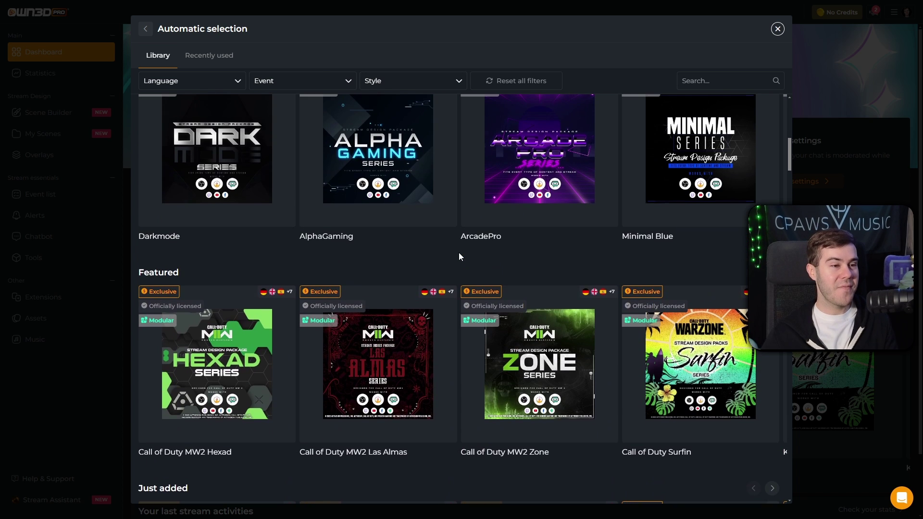
{"action": "scroll", "coordinate": [459, 257], "scroll_direction": "up", "scroll_amount": 4}
{"action": "scroll", "coordinate": [459, 256], "scroll_direction": "up", "scroll_amount": 3}
{"action": "scroll", "coordinate": [459, 256], "scroll_direction": "up", "scroll_amount": 2}
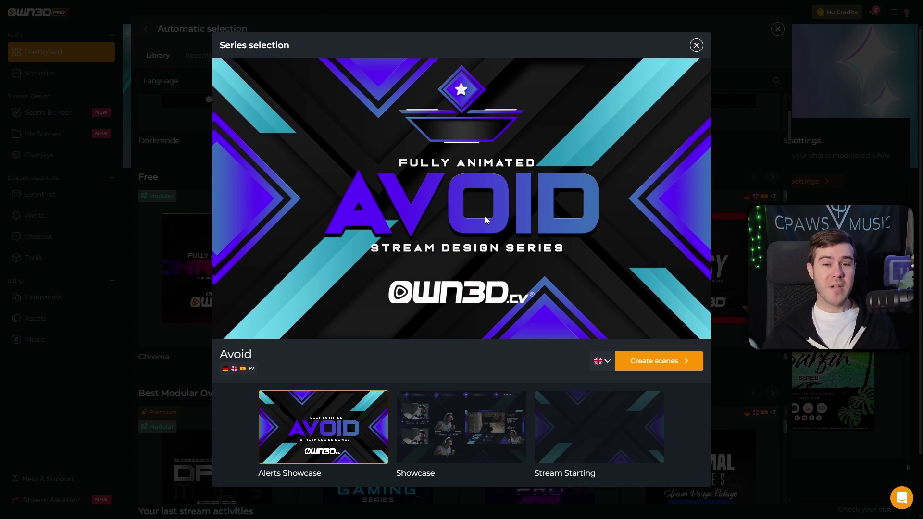
- Create scenes from the Avoid series and add its fitting alert set
{"action": "left_click", "coordinate": [654, 363]}
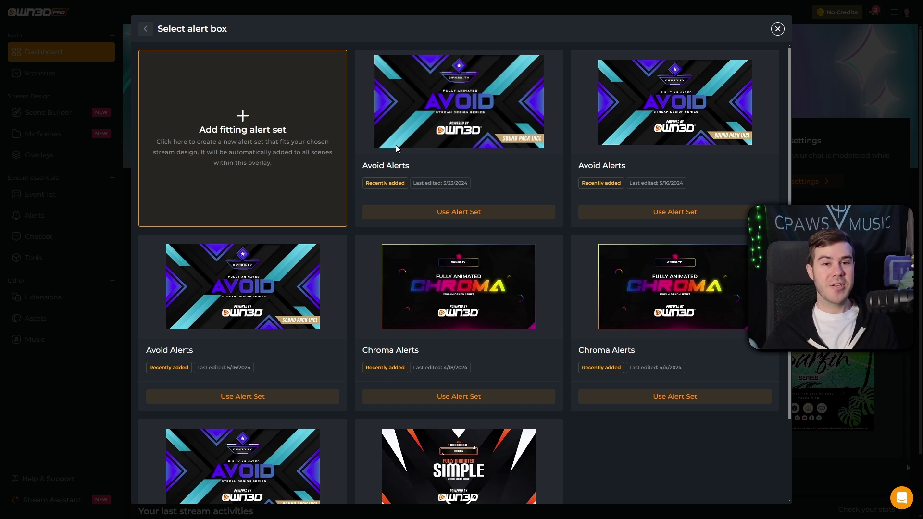
{"action": "left_click", "coordinate": [225, 142]}
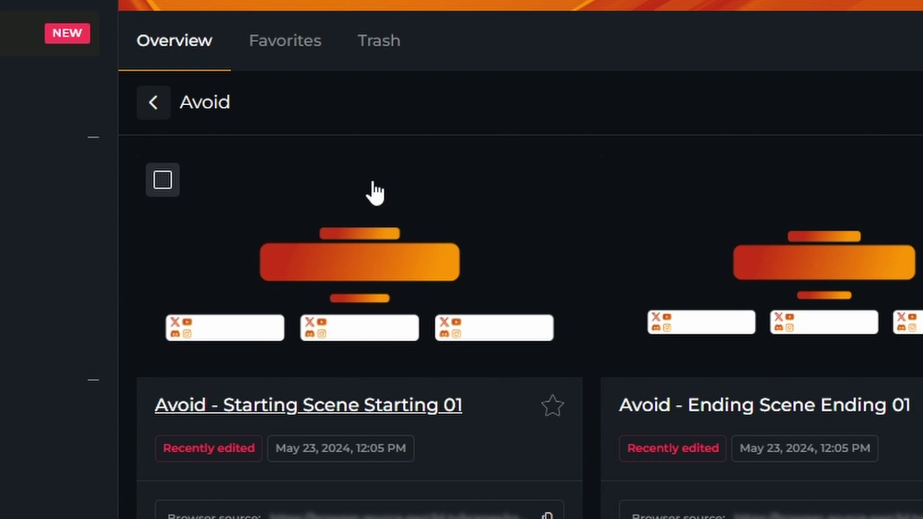
- Open the Avoid starting scene and select the STREAM IS STARTING title image
{"action": "left_click", "coordinate": [371, 192]}
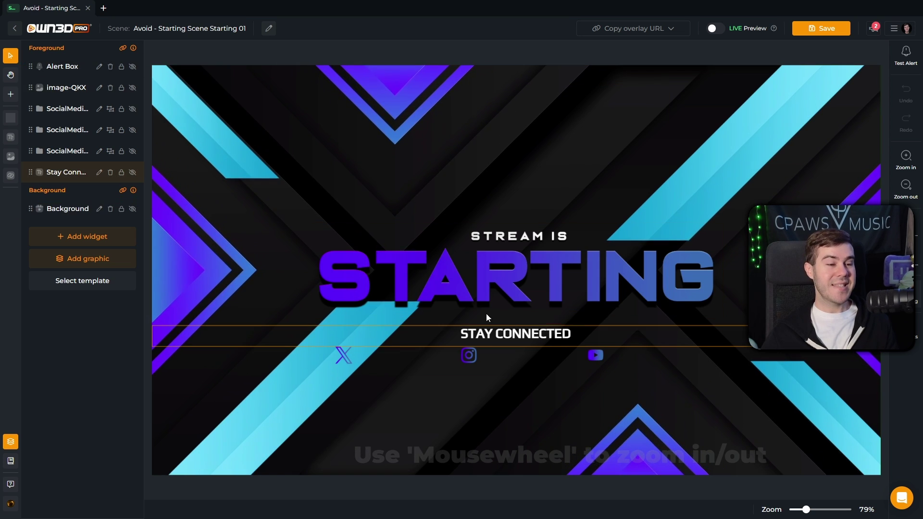
{"action": "left_click", "coordinate": [513, 246]}
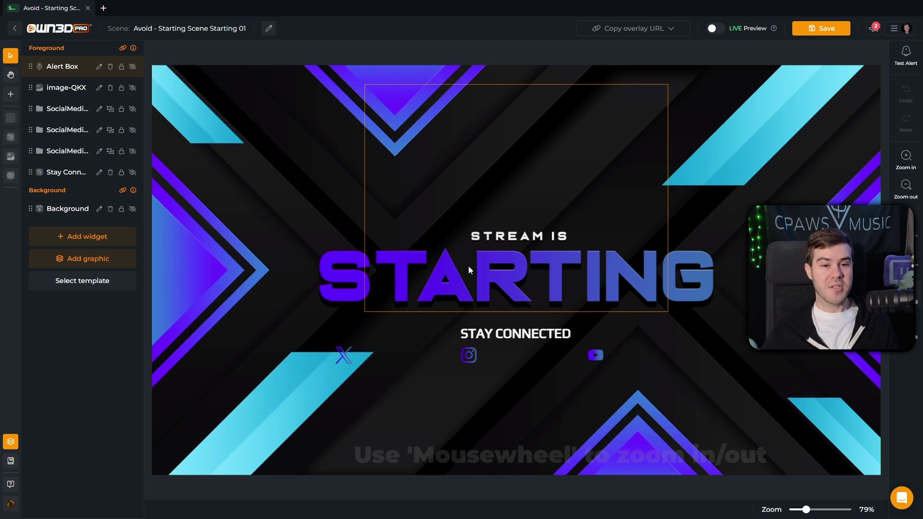
{"action": "left_click", "coordinate": [413, 317]}
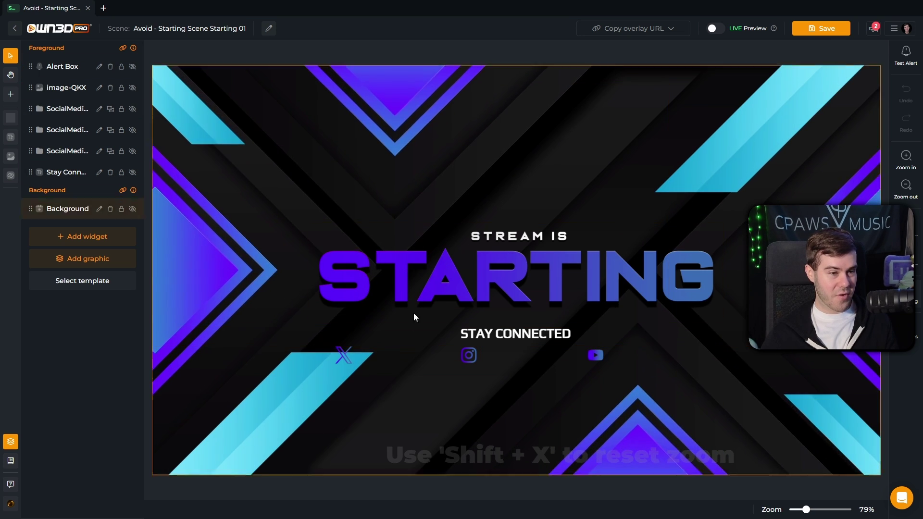
{"action": "left_click", "coordinate": [447, 301]}
{"action": "left_click", "coordinate": [334, 295]}
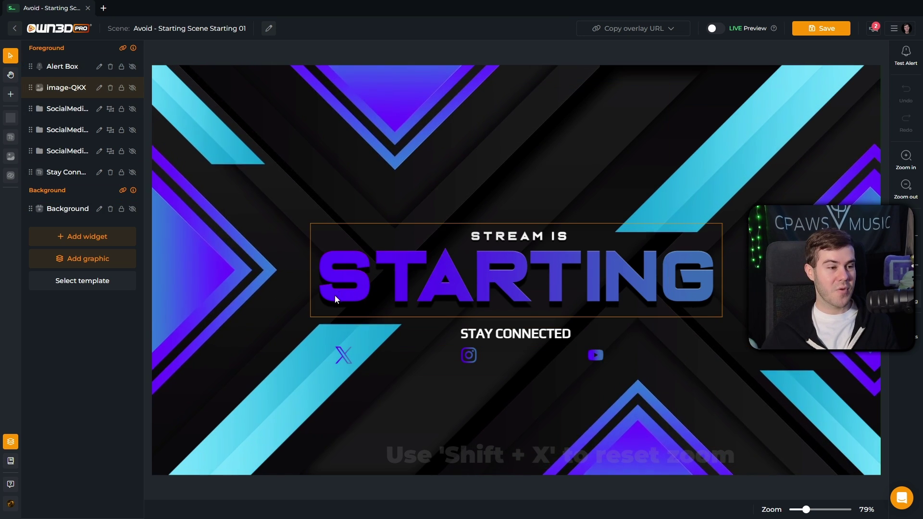
{"action": "left_click", "coordinate": [341, 288]}
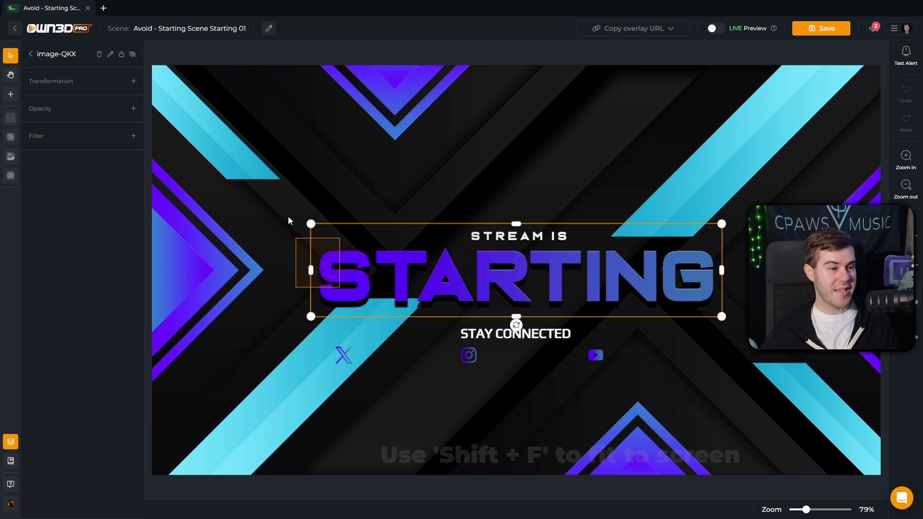
{"action": "left_click", "coordinate": [317, 198]}
{"action": "left_click", "coordinate": [347, 284]}
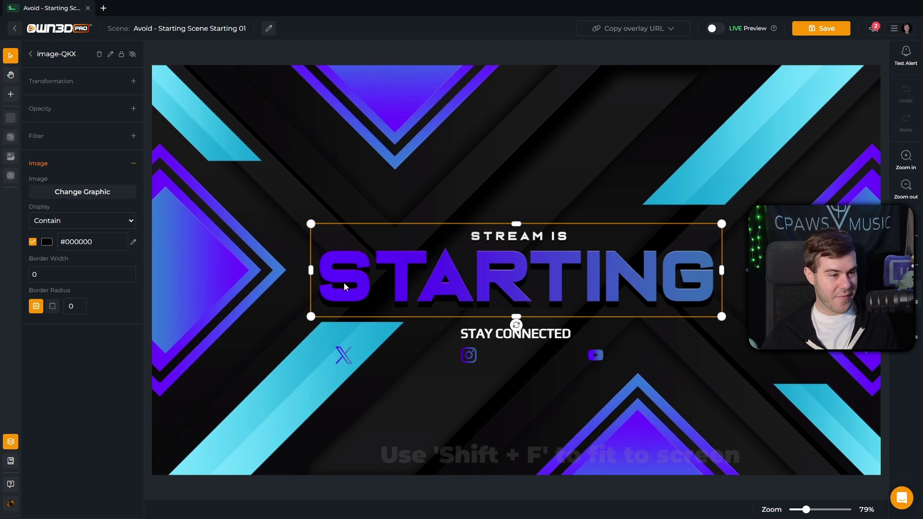
- Enlarge the title image, move it higher, and save the scene
{"action": "mouse_move", "coordinate": [344, 282]}
{"action": "left_mouse_down"}
{"action": "mouse_move", "coordinate": [291, 227]}
{"action": "mouse_move", "coordinate": [344, 284]}
{"action": "left_mouse_up"}
{"action": "left_click_drag", "start_coordinate": [310, 223], "coordinate": [252, 196]}
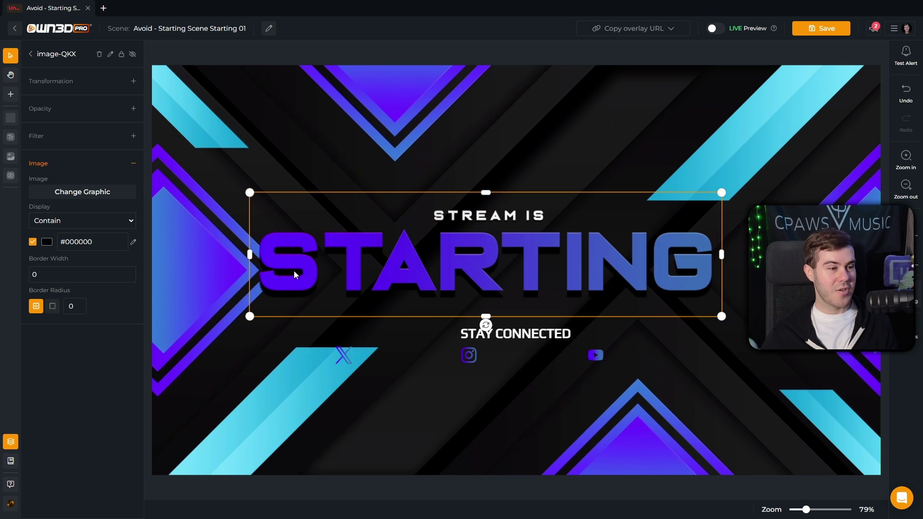
{"action": "left_click_drag", "start_coordinate": [294, 271], "coordinate": [318, 277]}
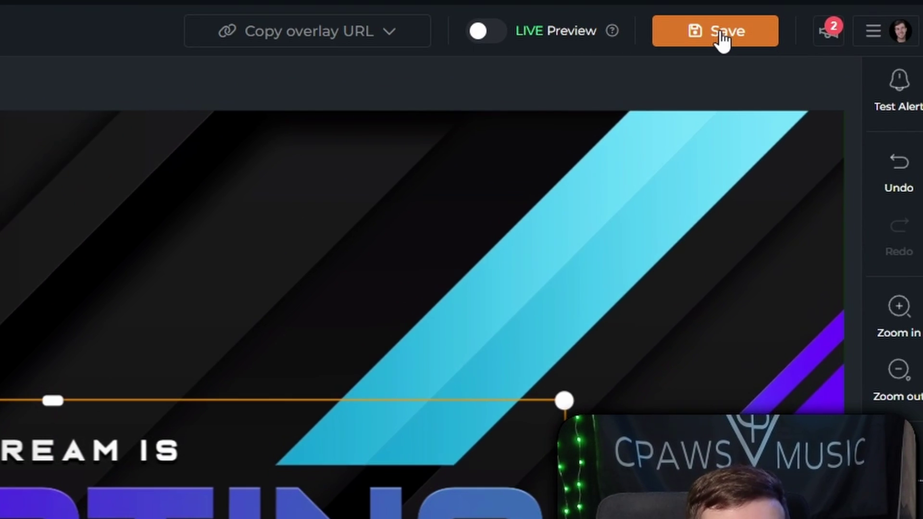
{"action": "left_click", "coordinate": [721, 41]}
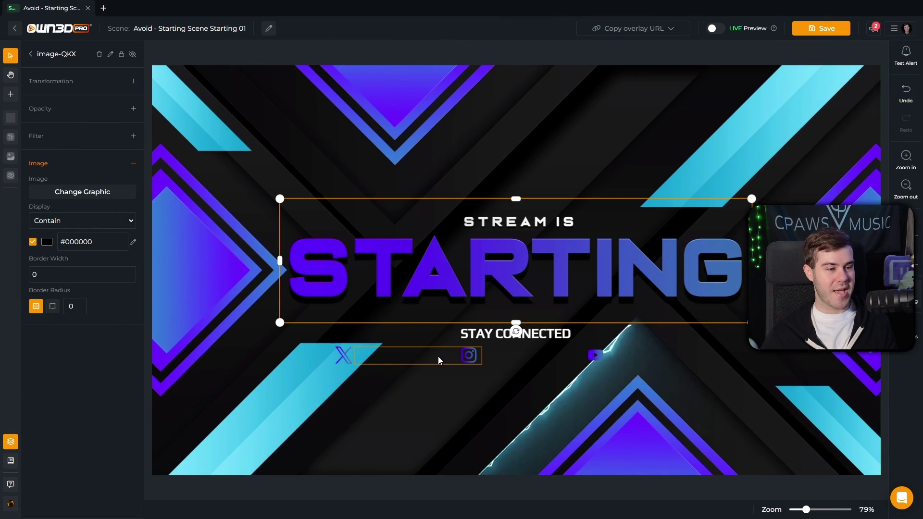
- Select the empty social handle text inside the X and Instagram group
{"action": "left_click", "coordinate": [346, 357]}
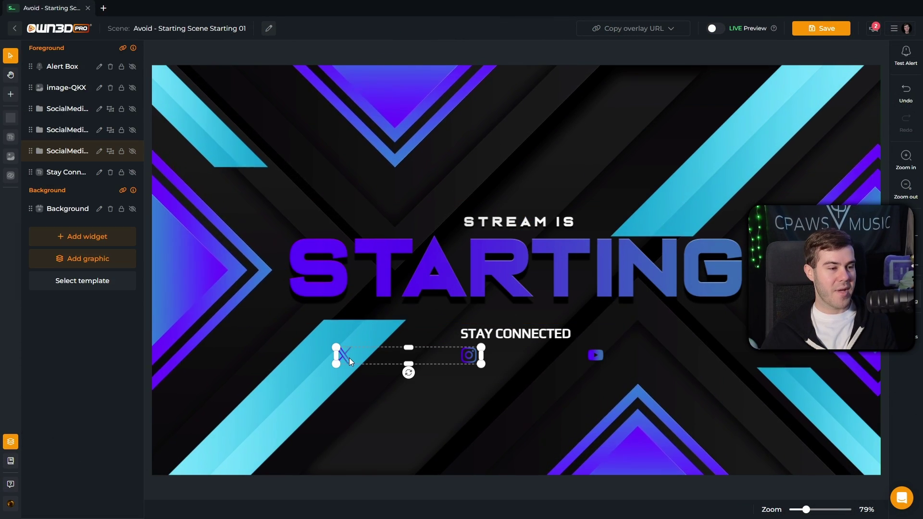
{"action": "left_click", "coordinate": [390, 361]}
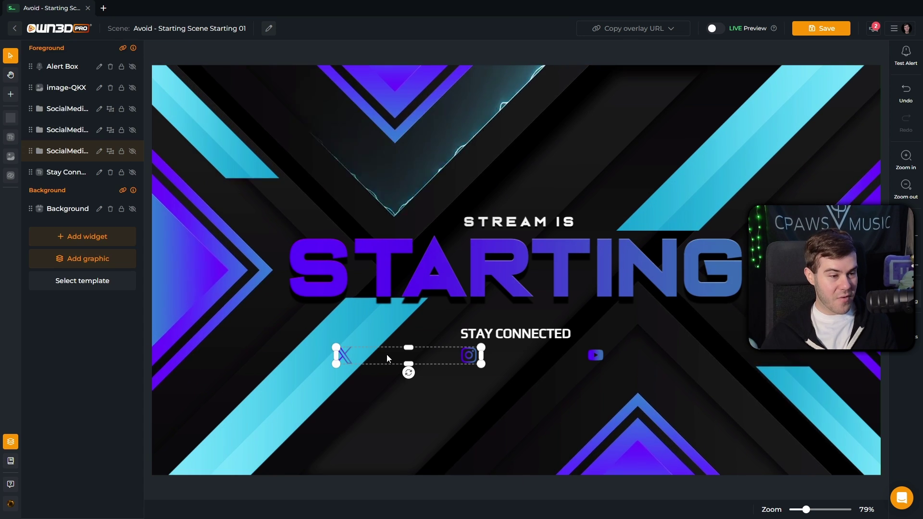
{"action": "double_click", "coordinate": [387, 354]}
{"action": "left_click", "coordinate": [386, 354]}
{"action": "double_click", "coordinate": [387, 354]}
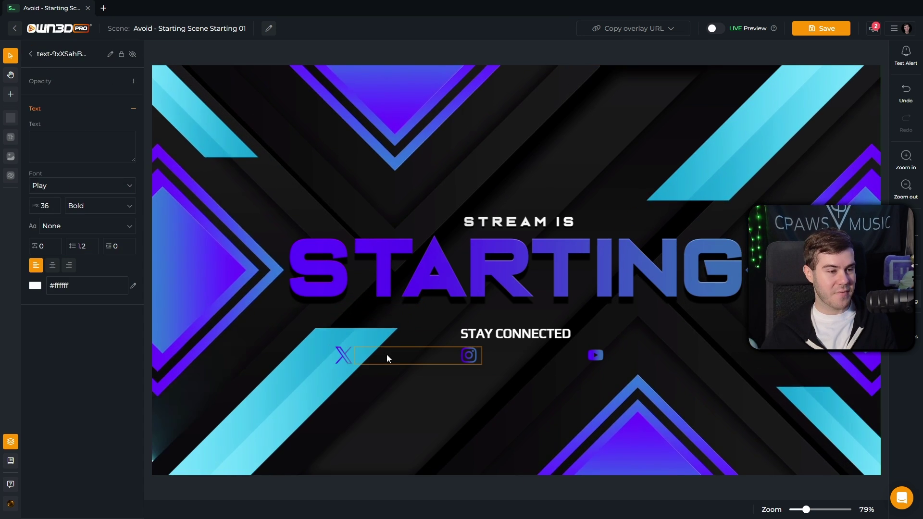
- Enter CpawsMusic as the handle and expand the third SocialMedia group's layers
{"action": "left_click", "coordinate": [78, 154]}
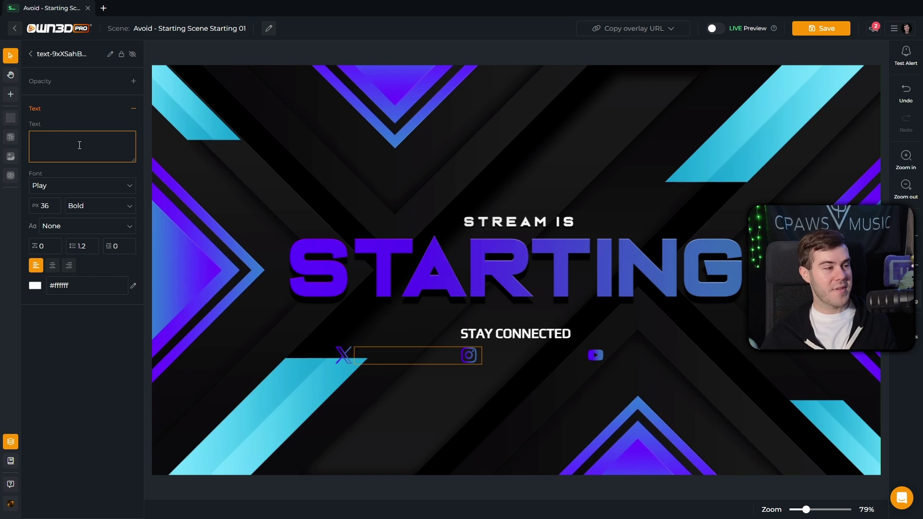
{"action": "type", "text": "C"}
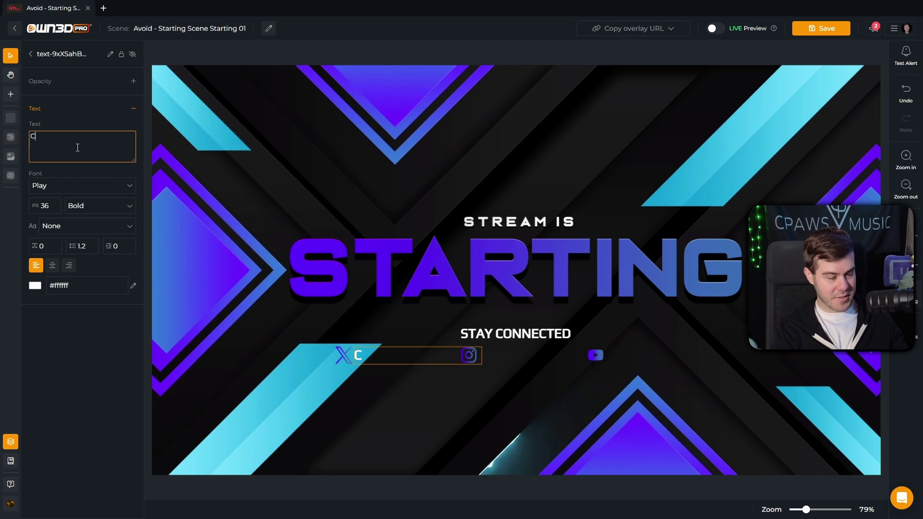
{"action": "type", "text": "pawsMusic"}
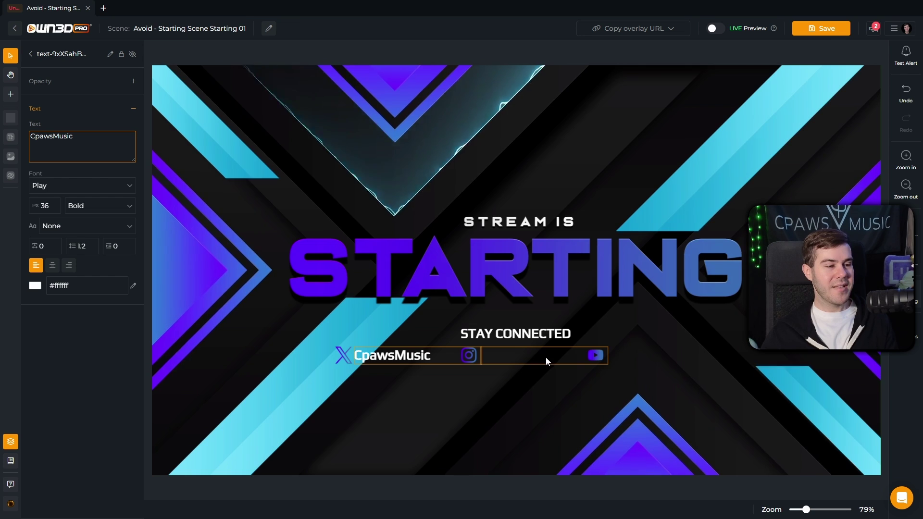
{"action": "left_click", "coordinate": [343, 358]}
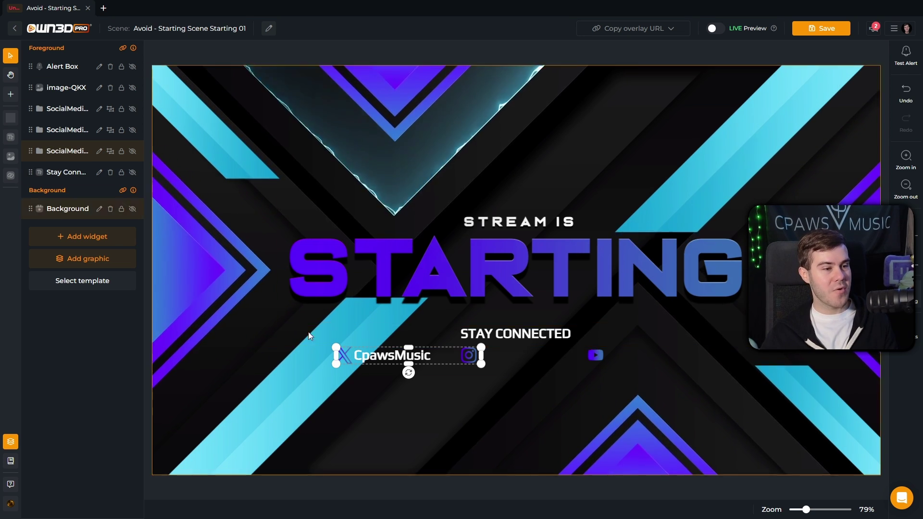
{"action": "left_click", "coordinate": [40, 151]}
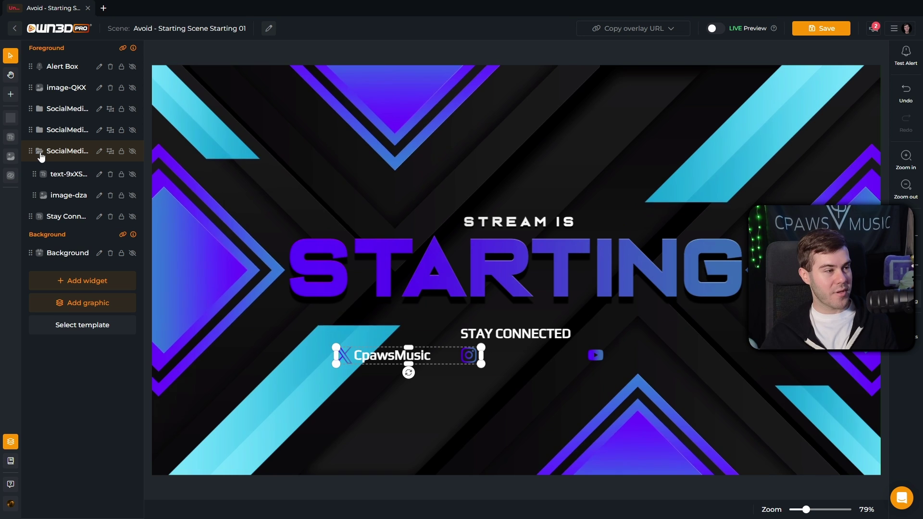
- Replace image-dza's X logo with the Discord icon from the Avoid social icons
{"action": "left_click", "coordinate": [67, 197]}
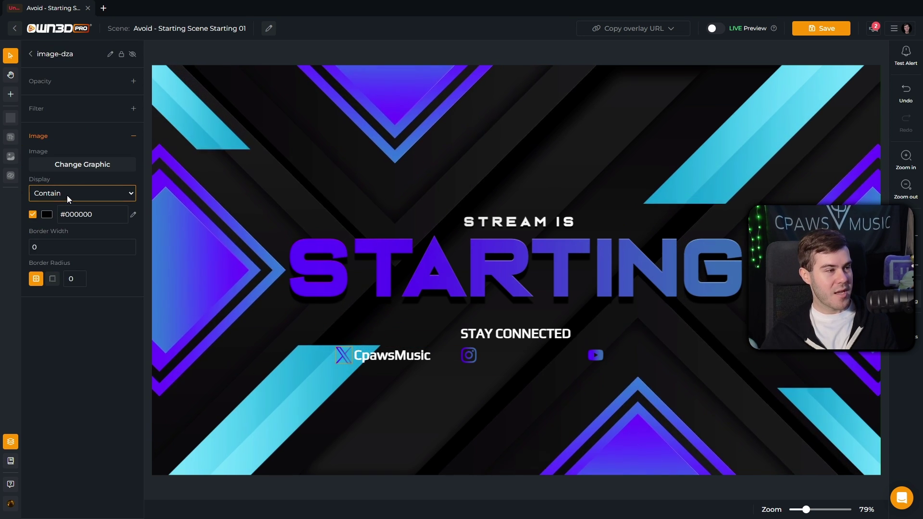
{"action": "left_click", "coordinate": [85, 165]}
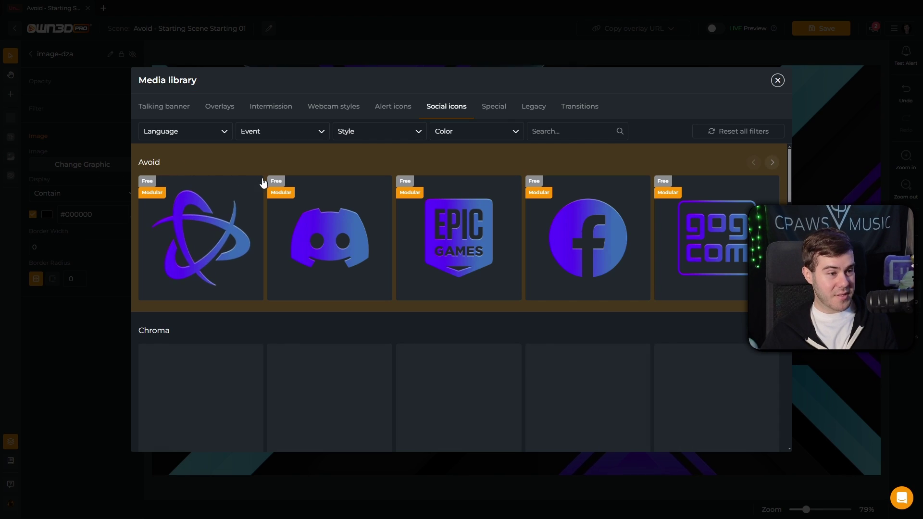
{"action": "left_click", "coordinate": [772, 163]}
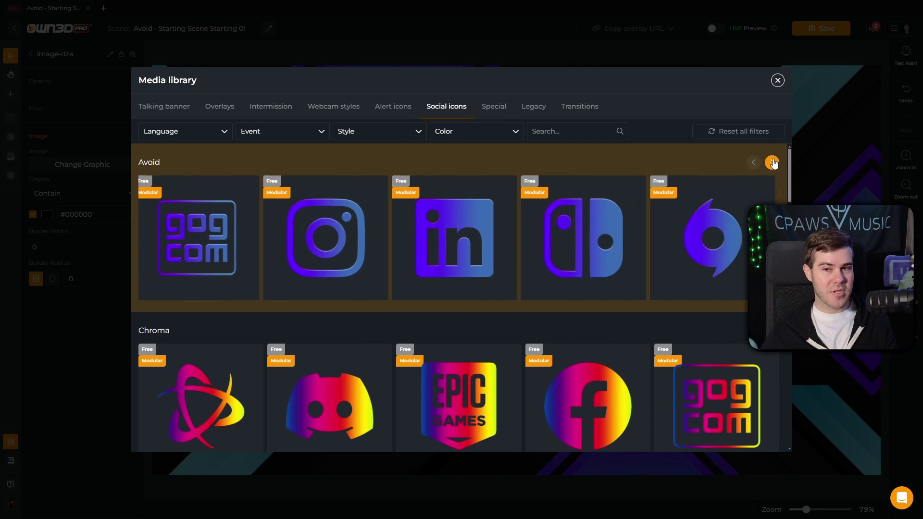
{"action": "left_click", "coordinate": [772, 163]}
{"action": "left_click", "coordinate": [752, 163]}
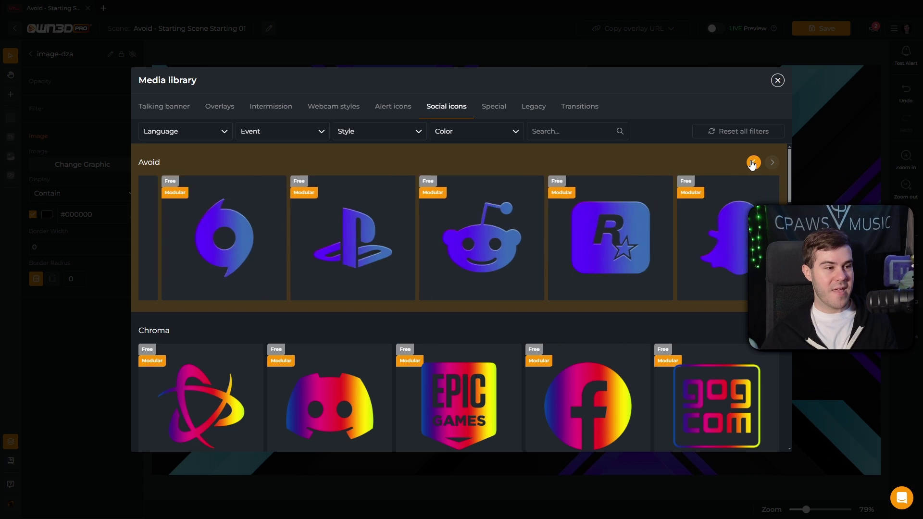
{"action": "left_click", "coordinate": [752, 163]}
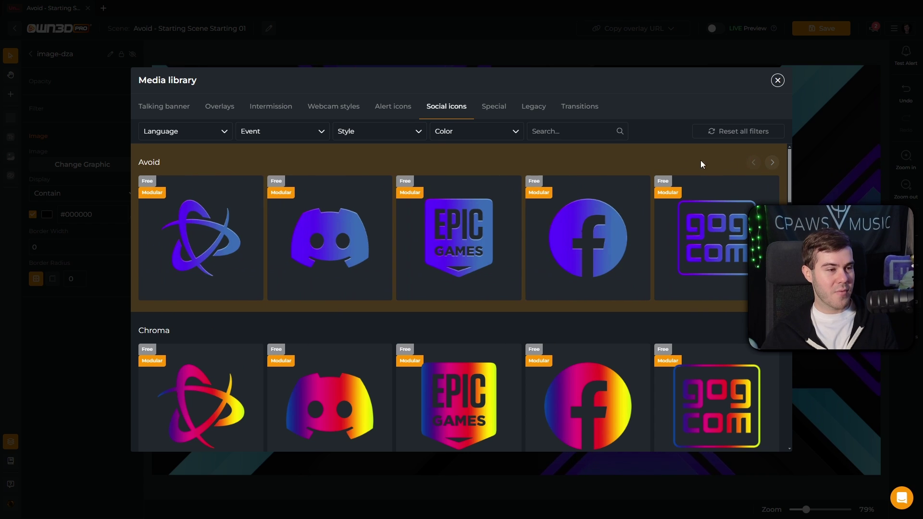
{"action": "left_click", "coordinate": [326, 265]}
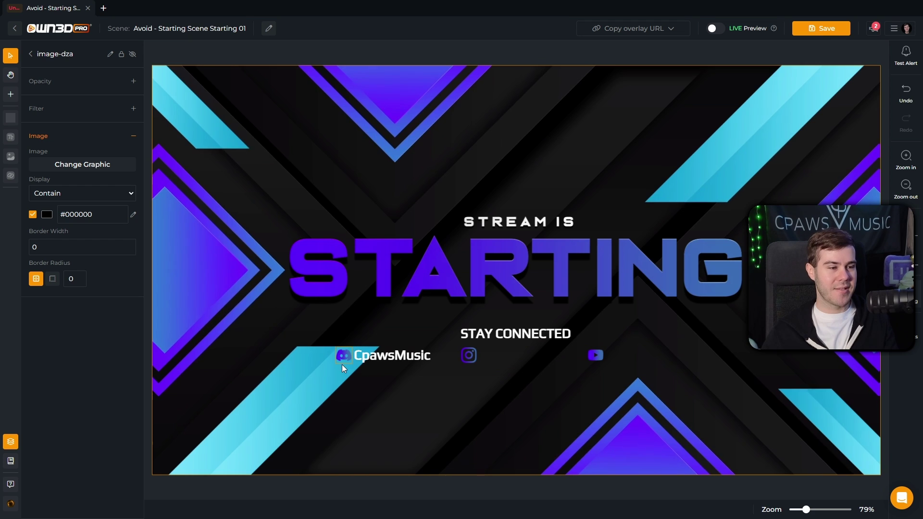
- Hide the Discord/CpawsMusic and Instagram/YouTube social groups
{"action": "left_click", "coordinate": [369, 361]}
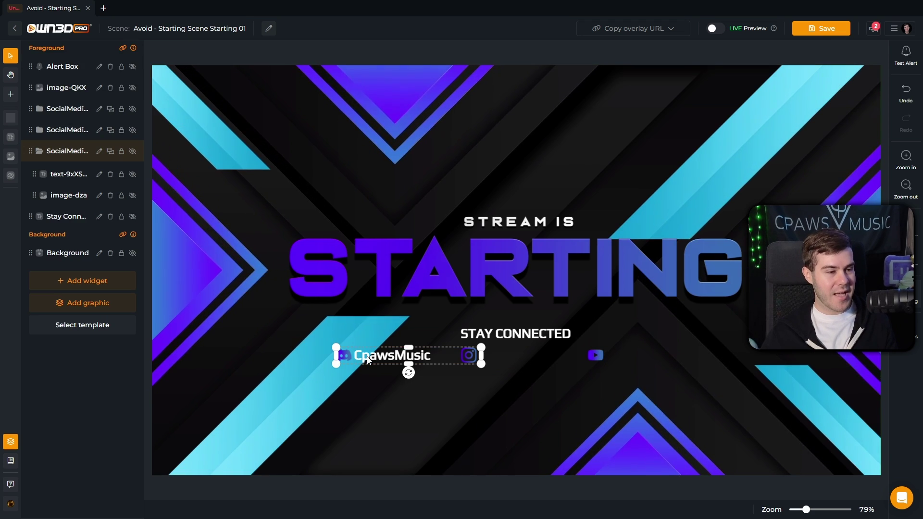
{"action": "left_click", "coordinate": [132, 151]}
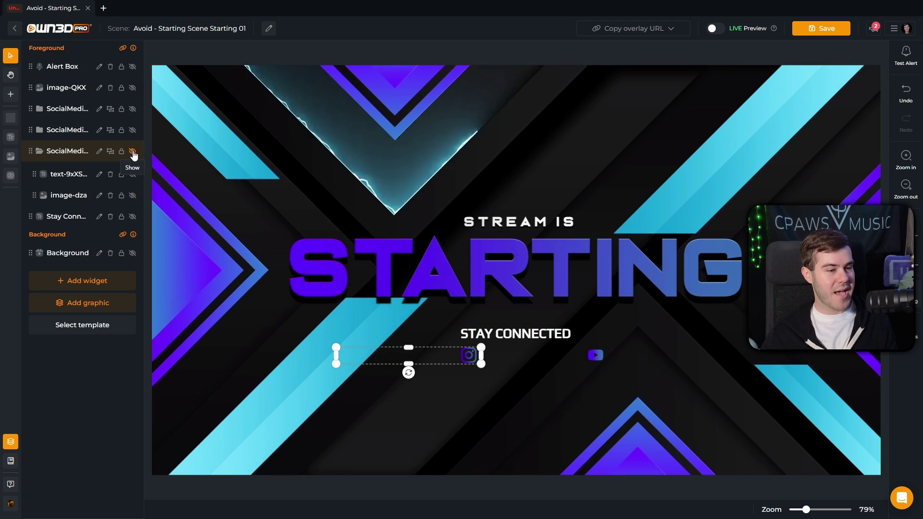
{"action": "left_click", "coordinate": [506, 353]}
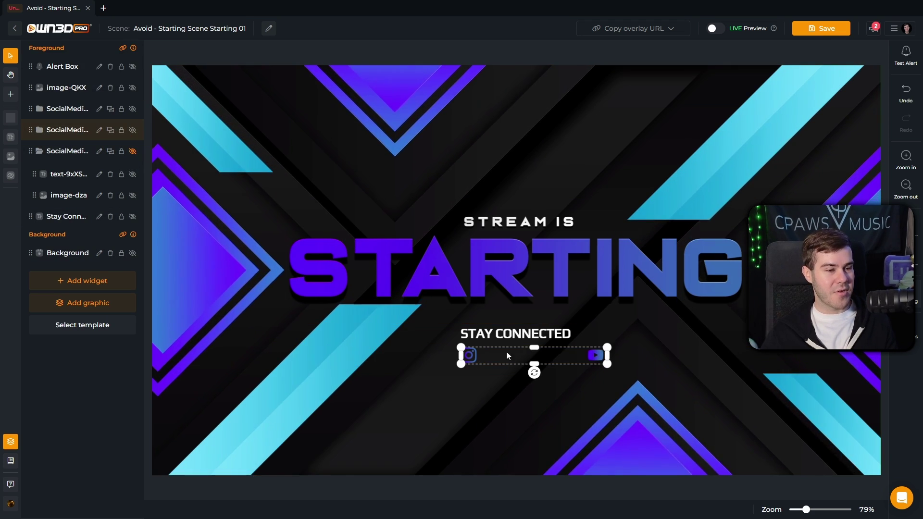
{"action": "left_click", "coordinate": [132, 130]}
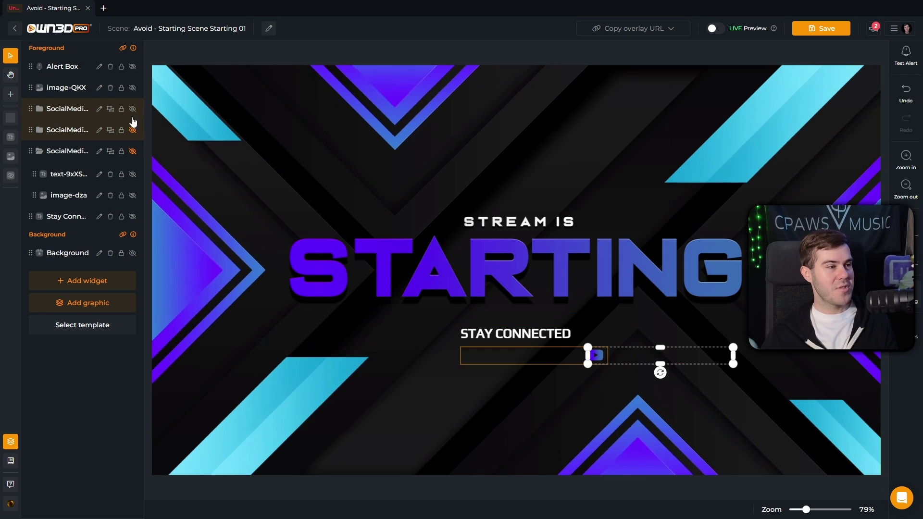
- Check the Background, Alert Box and Stay Connected layers, then return to the full layer list
{"action": "left_click", "coordinate": [465, 281]}
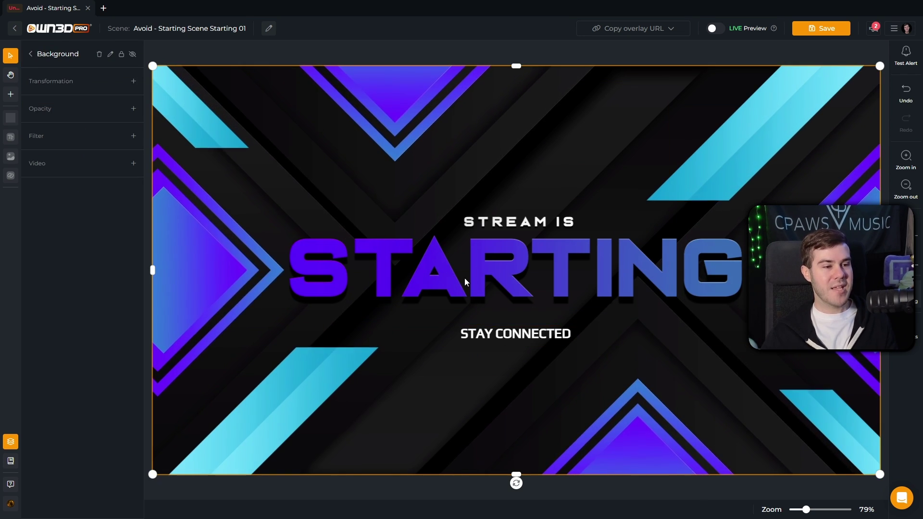
{"action": "left_click", "coordinate": [435, 277]}
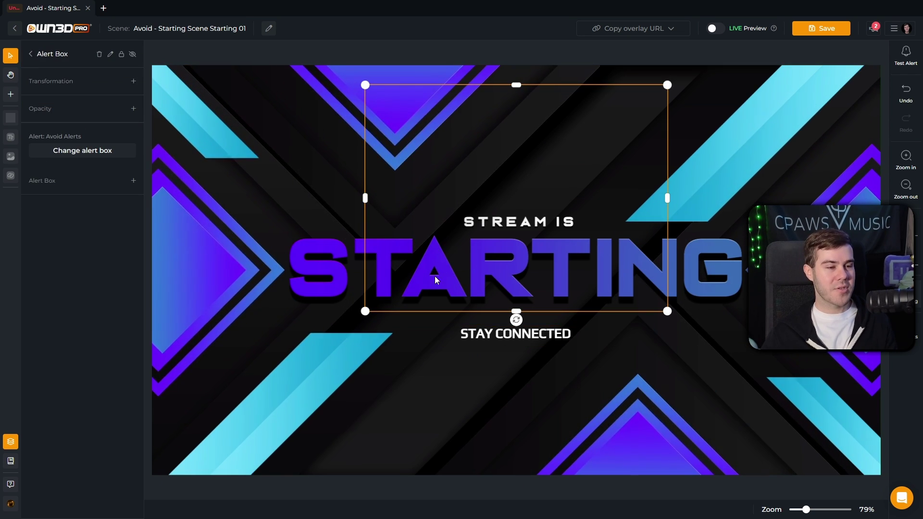
{"action": "left_click", "coordinate": [515, 335]}
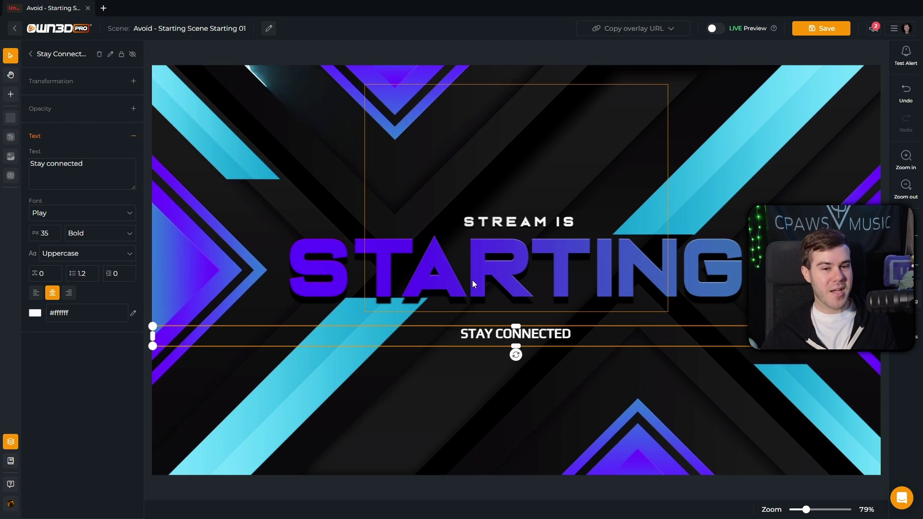
{"action": "left_click", "coordinate": [432, 260]}
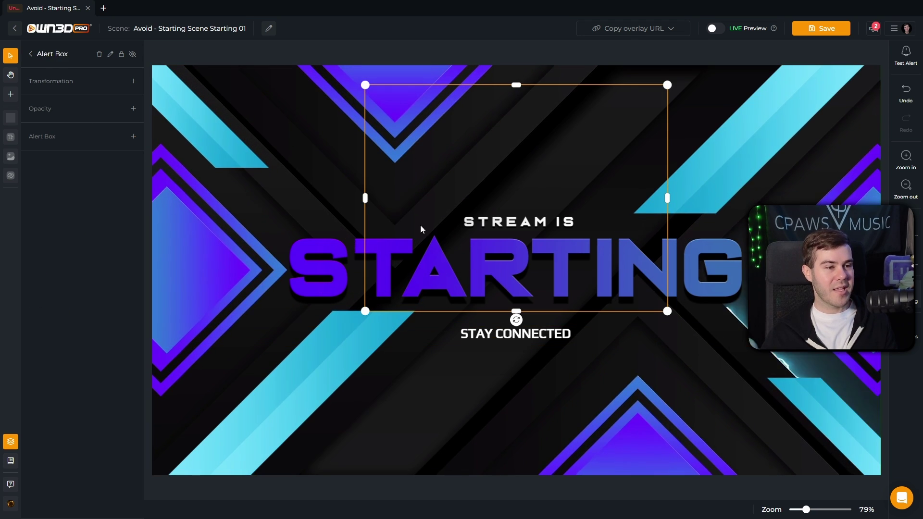
{"action": "left_click", "coordinate": [30, 54]}
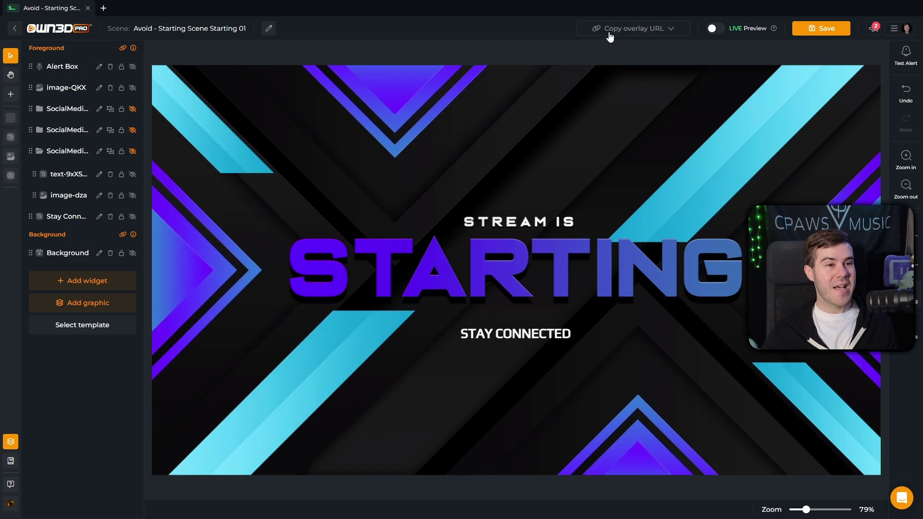
- Bring up the Copy overlay URL options for the complete scene
{"action": "left_click", "coordinate": [642, 30]}
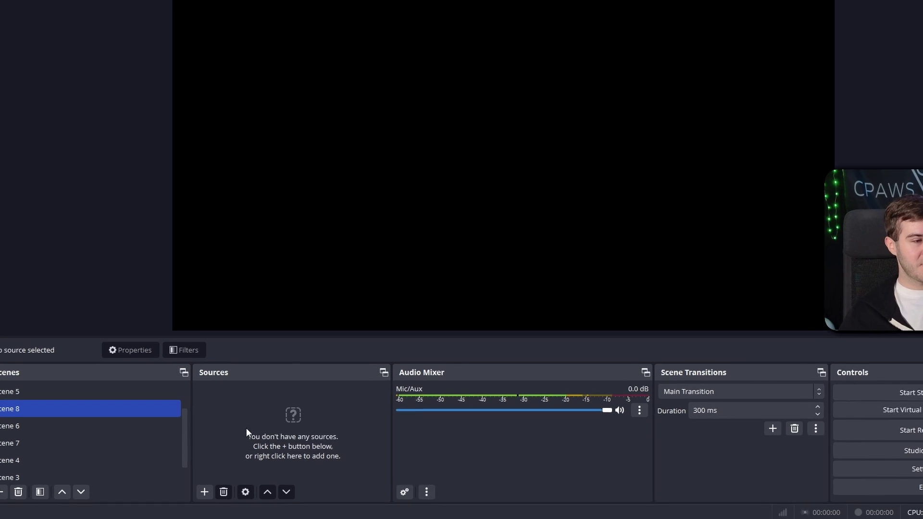
- Add a Browser source with the pasted own3d overlay URL at 1920×1080
{"action": "left_click", "coordinate": [204, 492]}
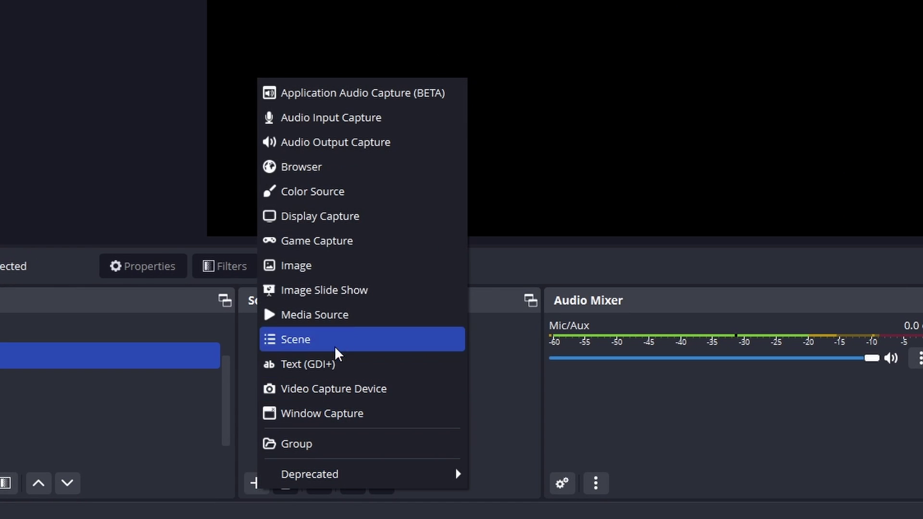
{"action": "left_click", "coordinate": [360, 173]}
{"action": "type", "text": "ST"}
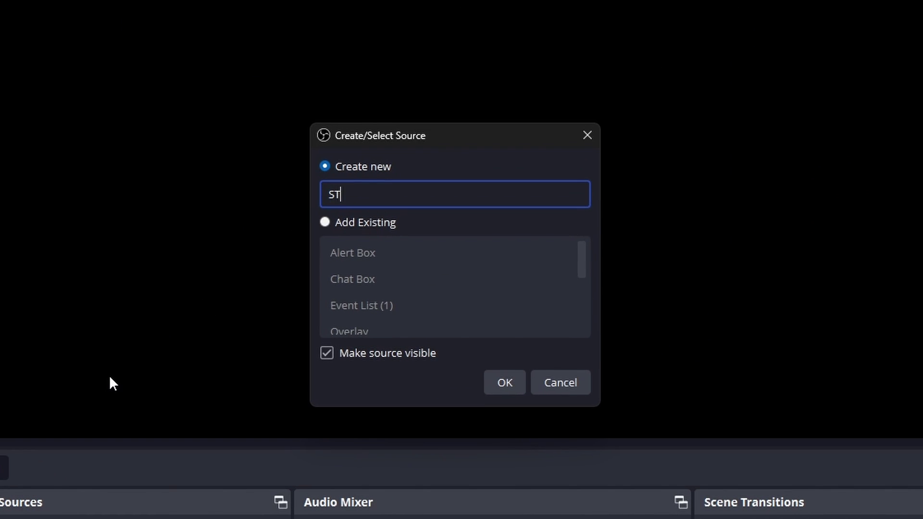
{"action": "type", "text": "AEWRINGFDK SDF"}
{"action": "type", "text": "MA NDSDFKLJNASDLFKNAWSDFLK"}
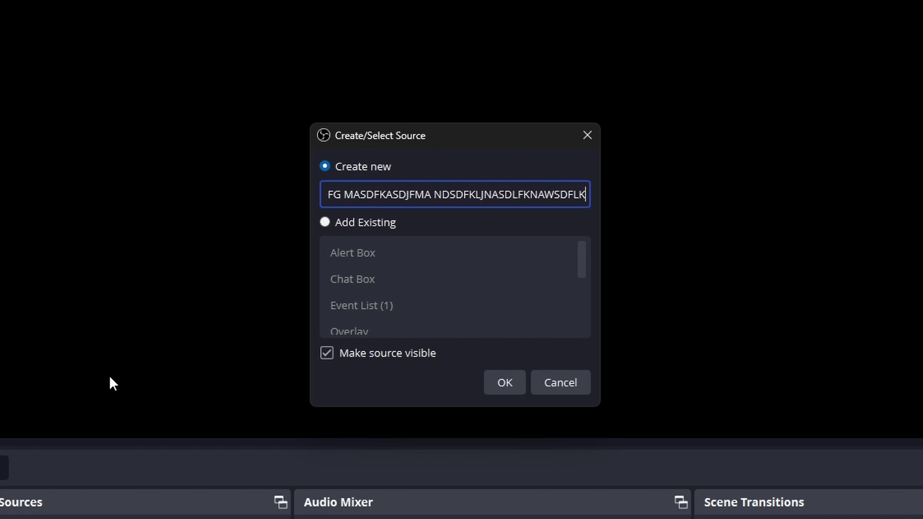
{"action": "left_click", "coordinate": [504, 383]}
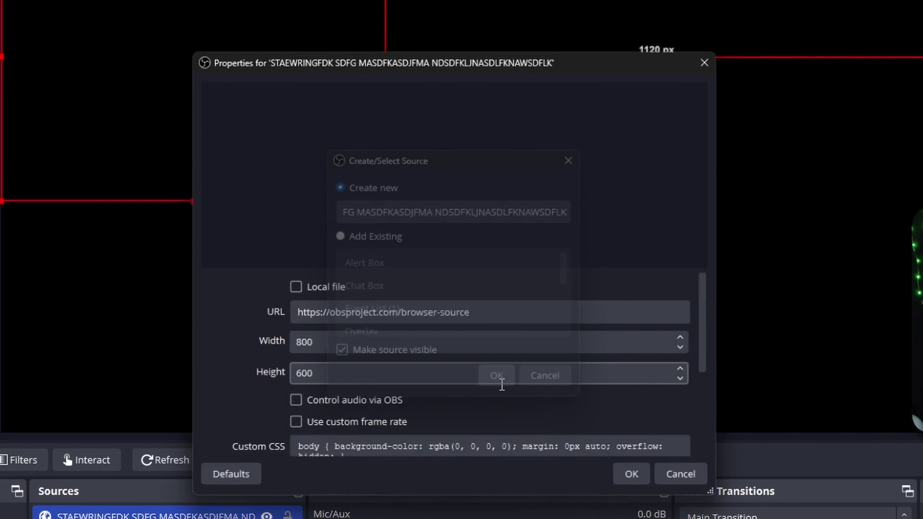
{"action": "triple_click", "coordinate": [397, 320]}
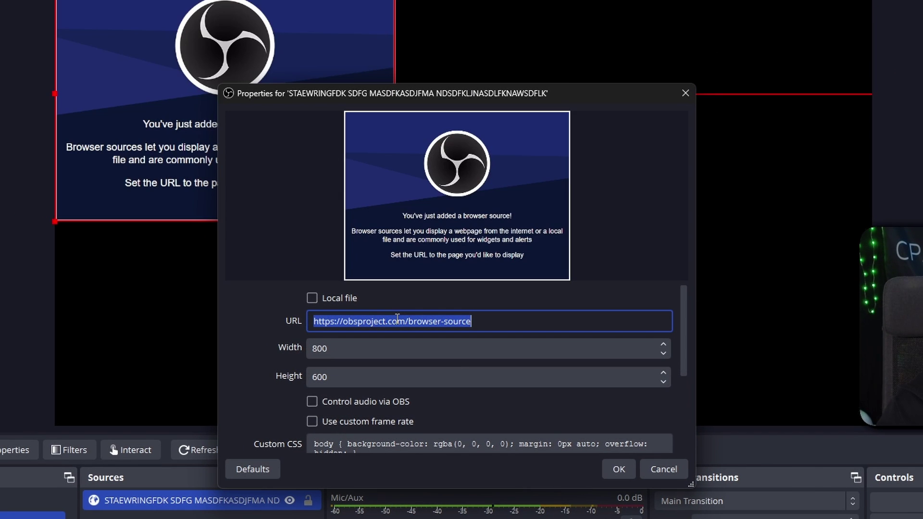
{"action": "type", "text": "https://browser-source.own3d.tv/scenes/9c1d0265-71e0-40ab-9ad2-e60da684a191"}
{"action": "left_click_drag", "start_coordinate": [361, 355], "coordinate": [276, 345]}
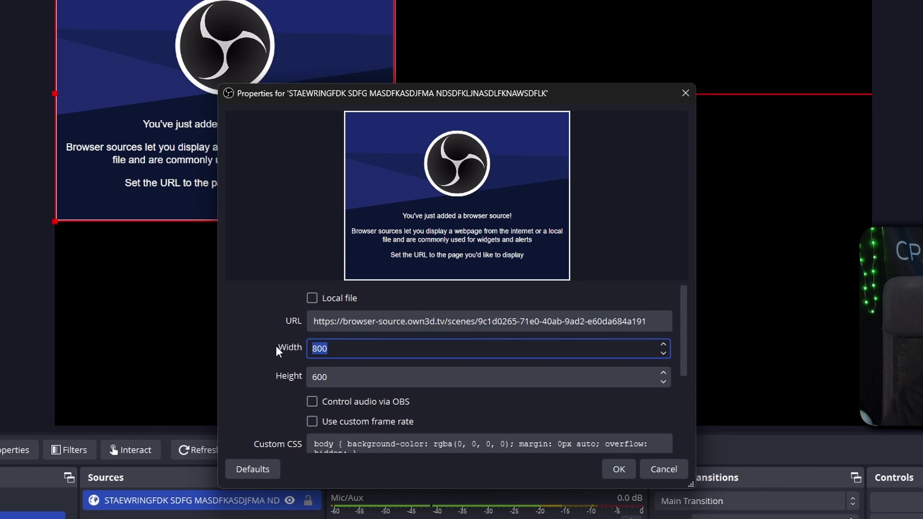
{"action": "type", "text": "1920"}
{"action": "key", "text": "Tab"}
{"action": "type", "text": "1080"}
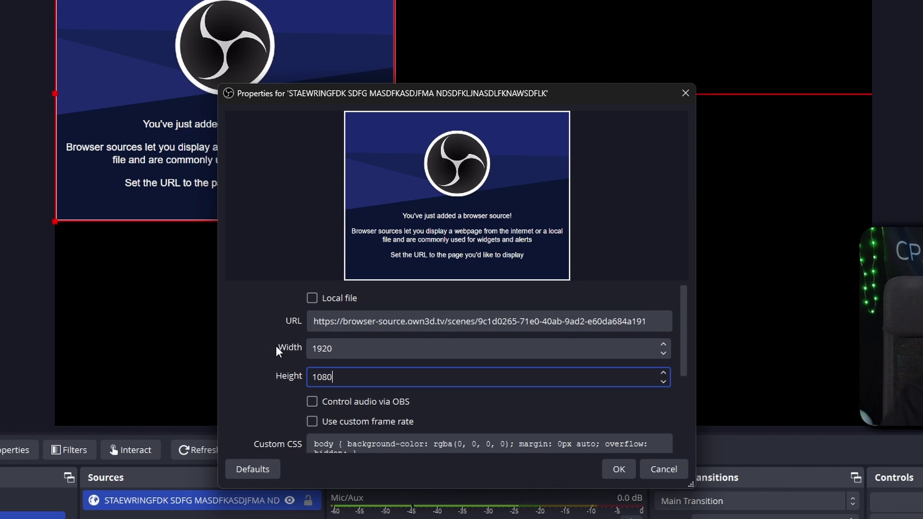
{"action": "left_click", "coordinate": [619, 470]}
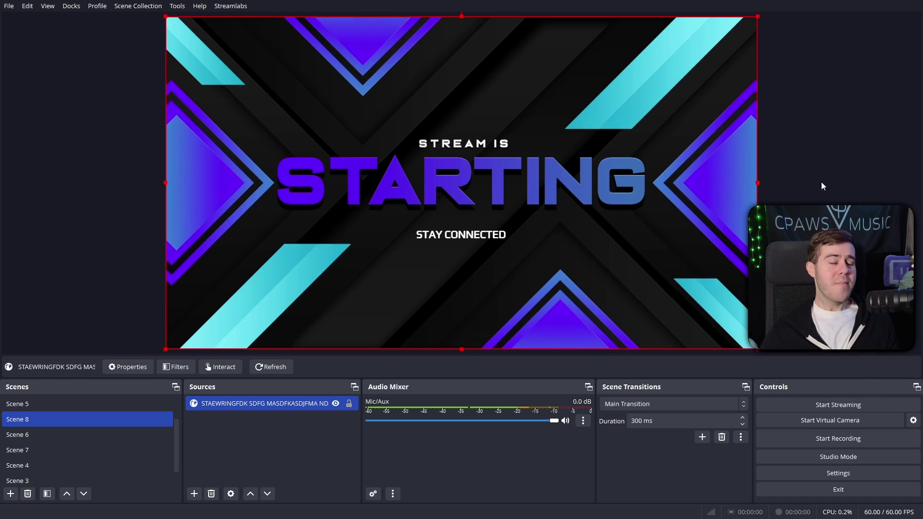
- Deselect the overlay source in the OBS preview
{"action": "left_click", "coordinate": [823, 182]}
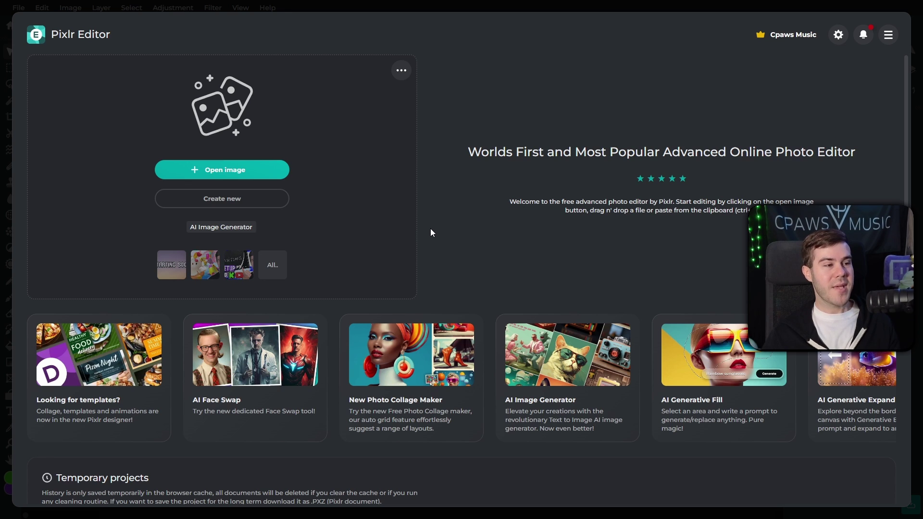
- Create a new transparent canvas at the default 1920×1080 width and height
{"action": "left_click", "coordinate": [234, 206]}
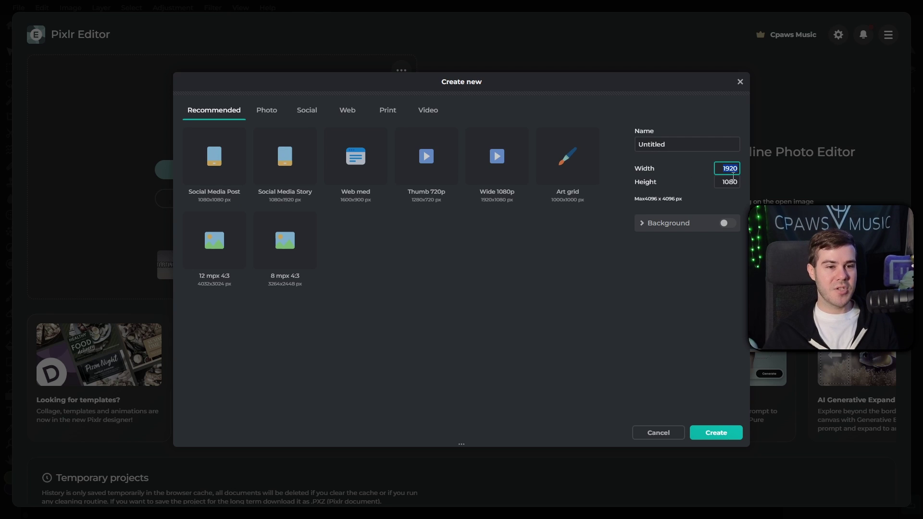
{"action": "key", "text": "Tab"}
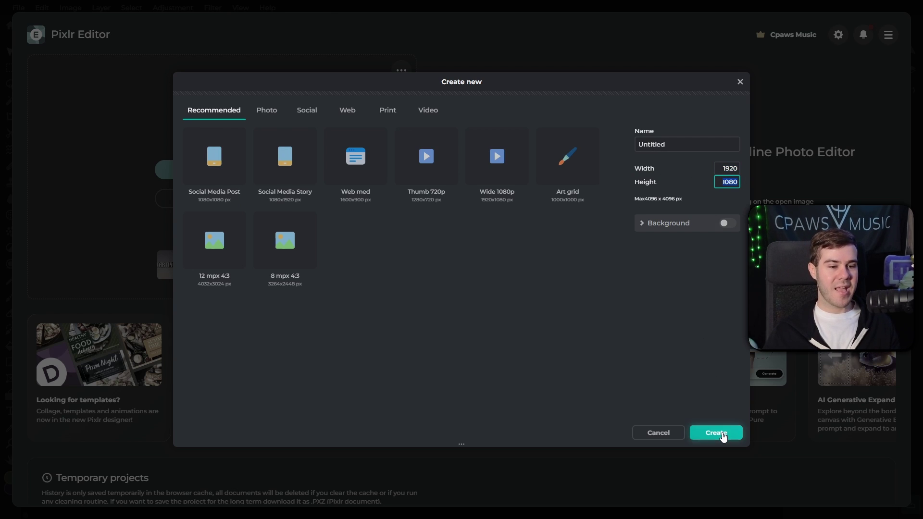
{"action": "left_click", "coordinate": [717, 433]}
{"action": "scroll", "coordinate": [424, 221], "scroll_direction": "down", "scroll_amount": 3}
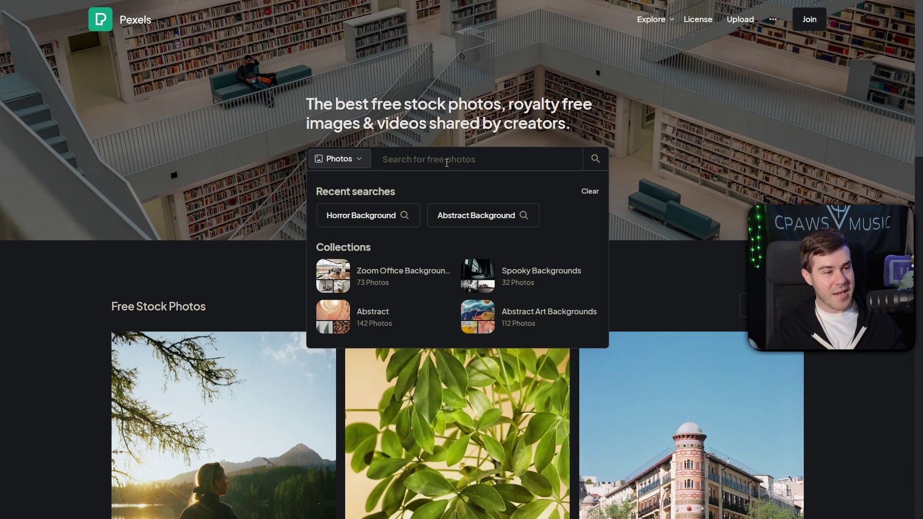
{"action": "type", "text": "Abs"}
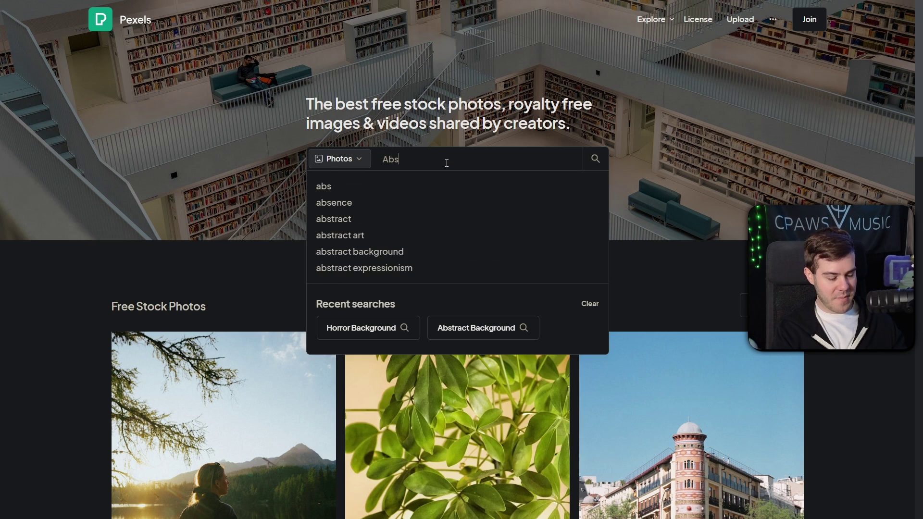
{"action": "type", "text": "tract Background"}
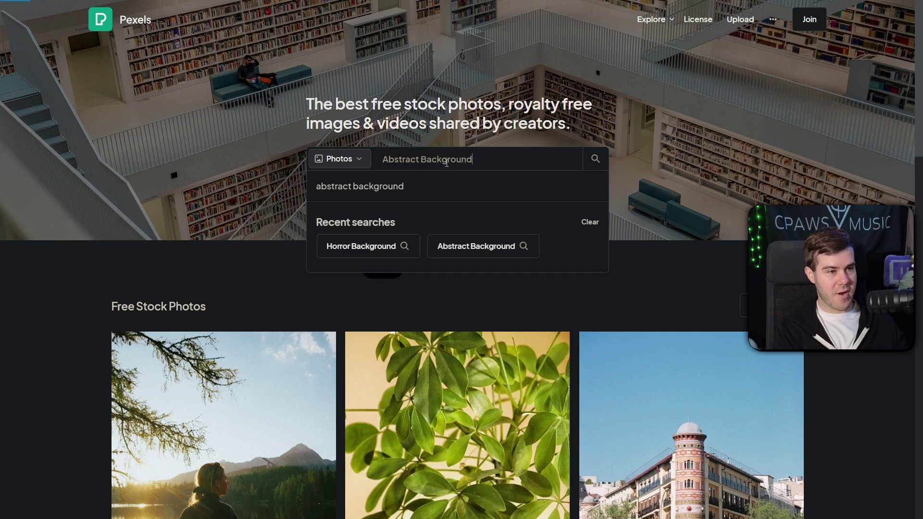
- Search Pexels for 'Abstract Background' and copy the grey geometric photo's image address
{"action": "key", "text": "Return"}
{"action": "scroll", "coordinate": [481, 260], "scroll_direction": "down", "scroll_amount": 3}
{"action": "scroll", "coordinate": [479, 262], "scroll_direction": "down", "scroll_amount": 3}
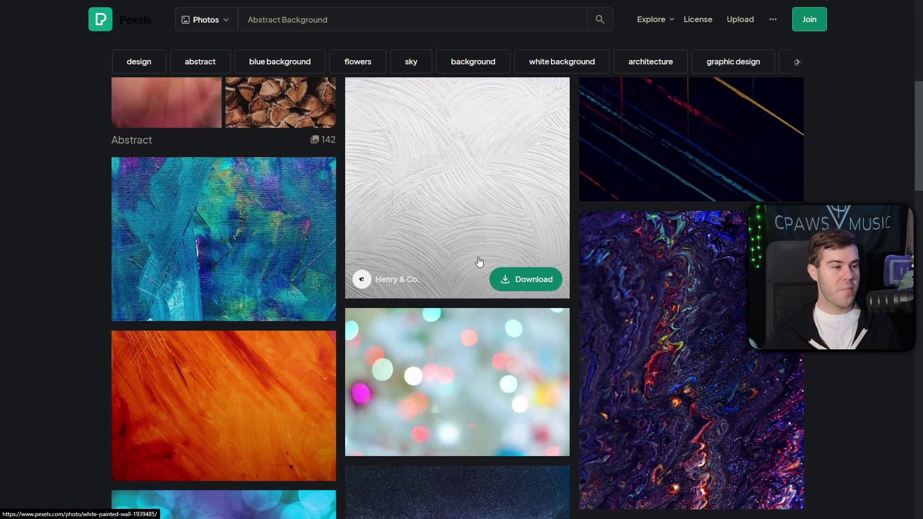
{"action": "scroll", "coordinate": [478, 263], "scroll_direction": "down", "scroll_amount": 3}
{"action": "scroll", "coordinate": [476, 264], "scroll_direction": "down", "scroll_amount": 3}
{"action": "scroll", "coordinate": [476, 264], "scroll_direction": "down", "scroll_amount": 3}
{"action": "scroll", "coordinate": [477, 264], "scroll_direction": "down", "scroll_amount": 3}
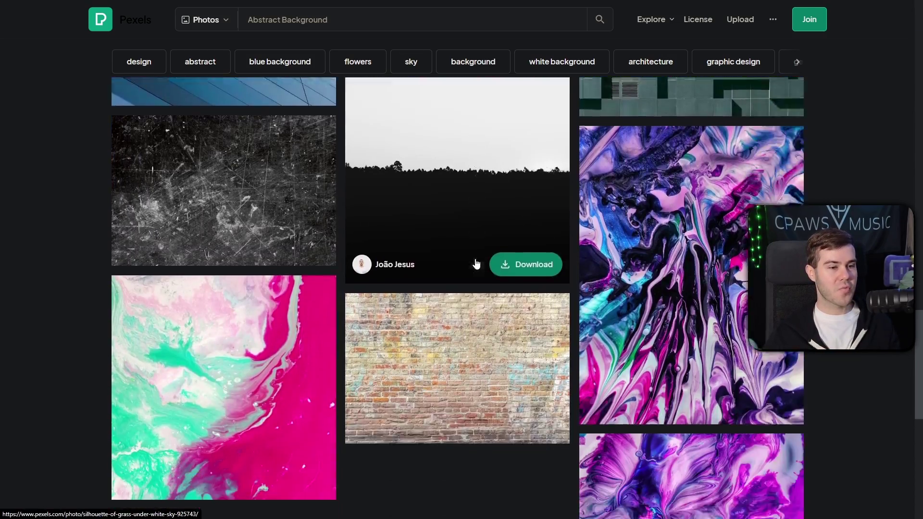
{"action": "scroll", "coordinate": [476, 264], "scroll_direction": "down", "scroll_amount": 3}
{"action": "scroll", "coordinate": [476, 265], "scroll_direction": "down", "scroll_amount": 3}
{"action": "scroll", "coordinate": [476, 264], "scroll_direction": "down", "scroll_amount": 3}
{"action": "scroll", "coordinate": [476, 264], "scroll_direction": "down", "scroll_amount": 3}
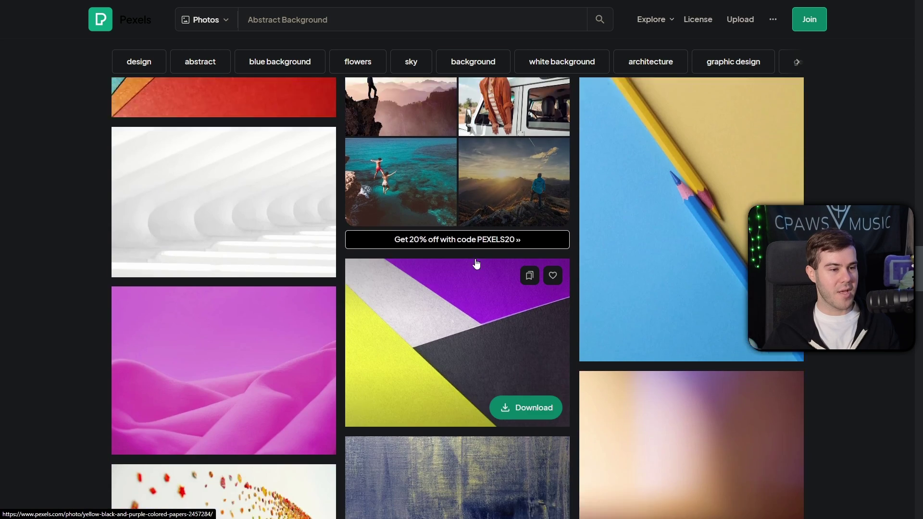
{"action": "scroll", "coordinate": [476, 264], "scroll_direction": "down", "scroll_amount": 3}
{"action": "left_click", "coordinate": [229, 206]}
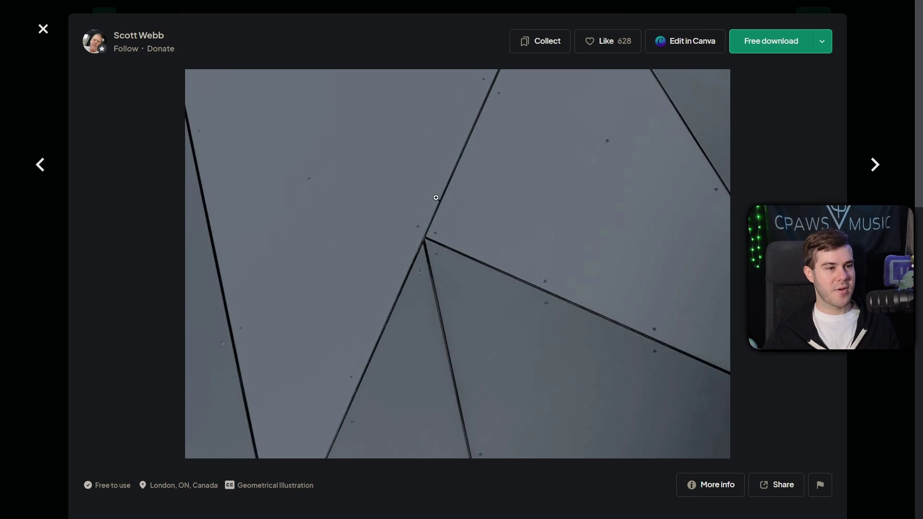
{"action": "right_click", "coordinate": [427, 227]}
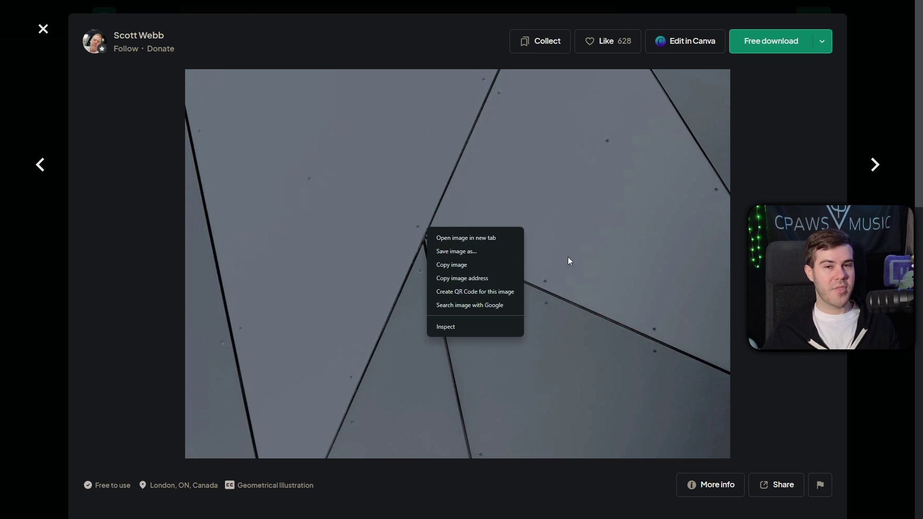
{"action": "left_click", "coordinate": [473, 277]}
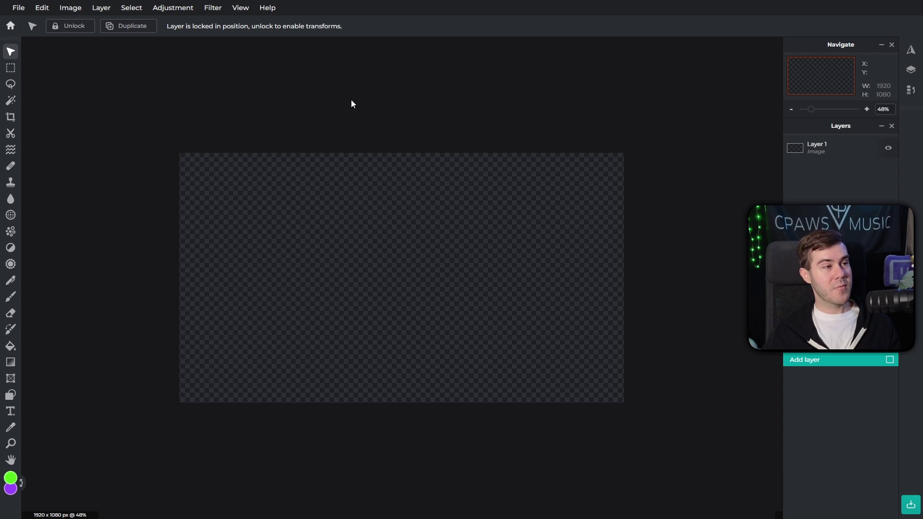
- Load the copied geometric photo into Pixlr E as a new layer from its URL
{"action": "left_click", "coordinate": [106, 13]}
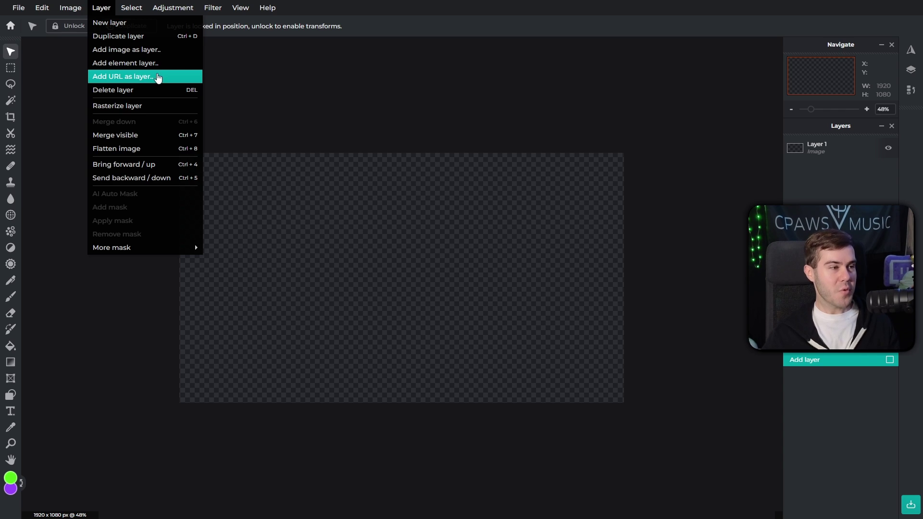
{"action": "left_click", "coordinate": [130, 81]}
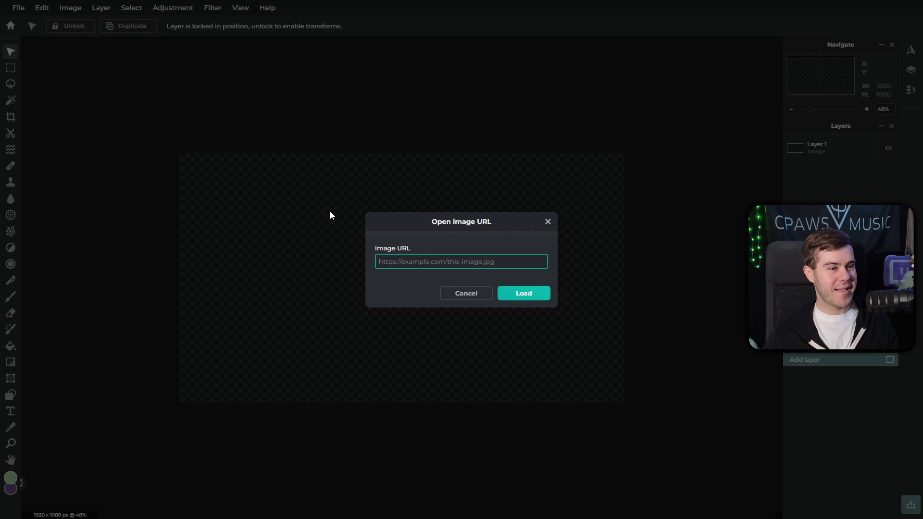
{"action": "key", "text": "ctrl+v"}
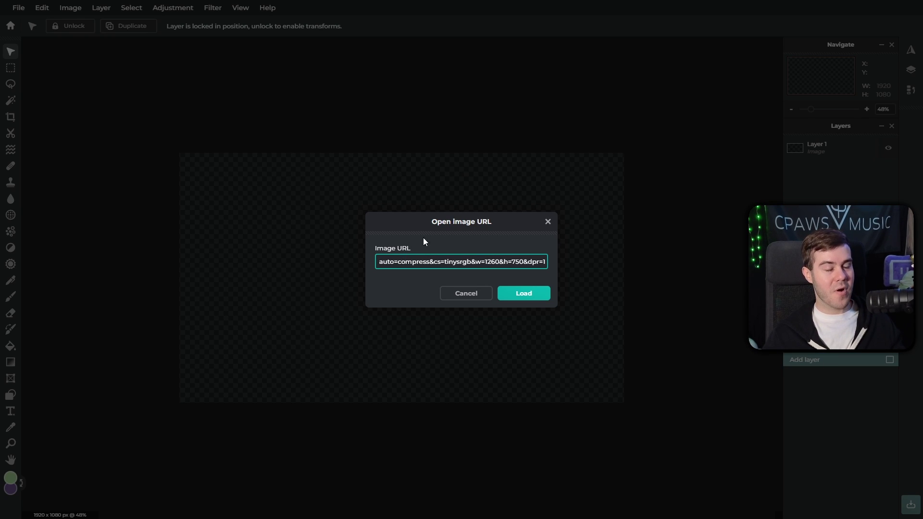
{"action": "left_click", "coordinate": [525, 292]}
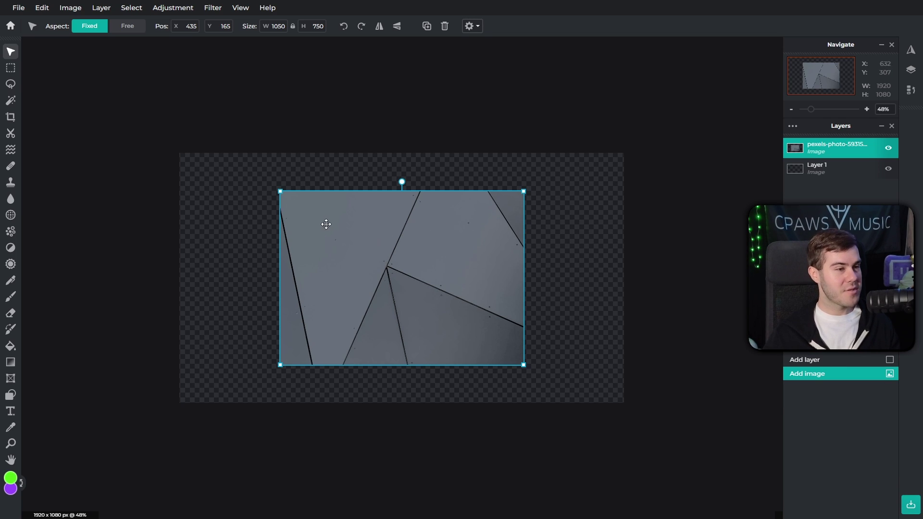
- Enlarge and position the photo so it covers the full 1920×1080 canvas
{"action": "left_click_drag", "start_coordinate": [279, 192], "coordinate": [155, 145]}
{"action": "left_click_drag", "start_coordinate": [295, 213], "coordinate": [396, 252]}
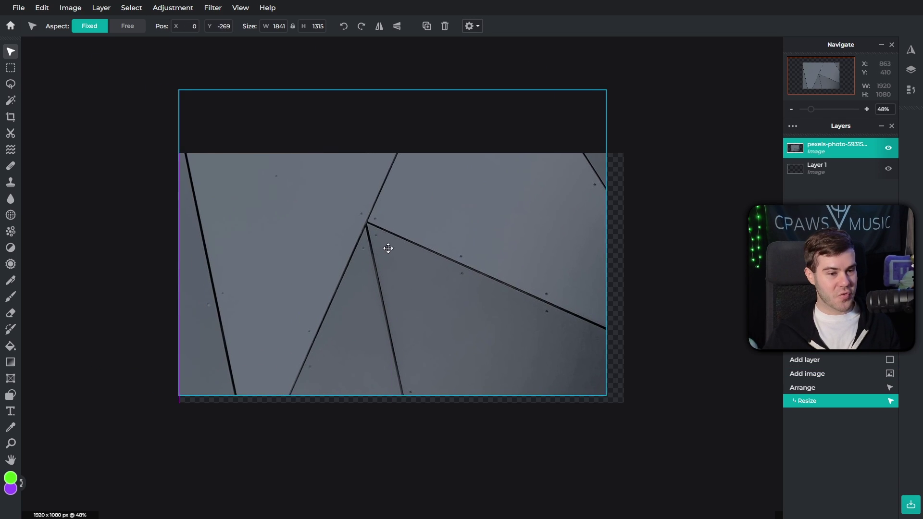
{"action": "left_click_drag", "start_coordinate": [197, 98], "coordinate": [180, 87]}
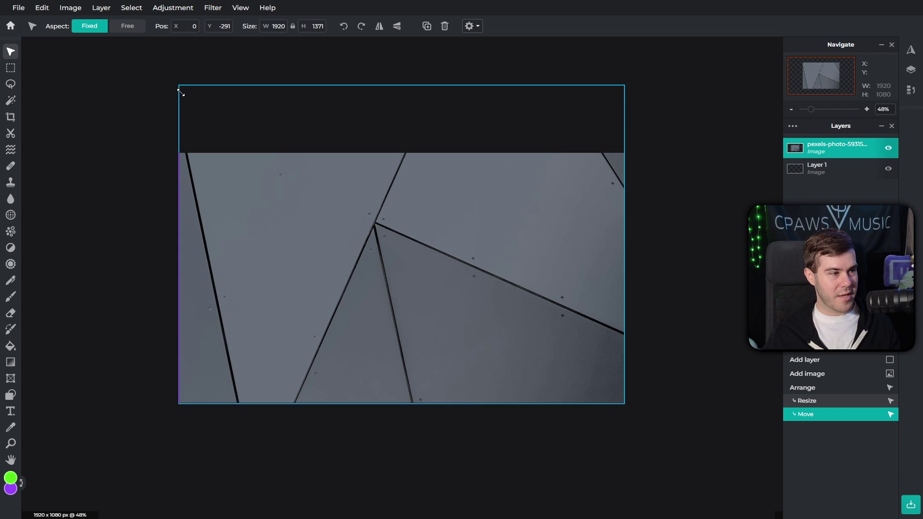
{"action": "left_click_drag", "start_coordinate": [435, 218], "coordinate": [439, 260]}
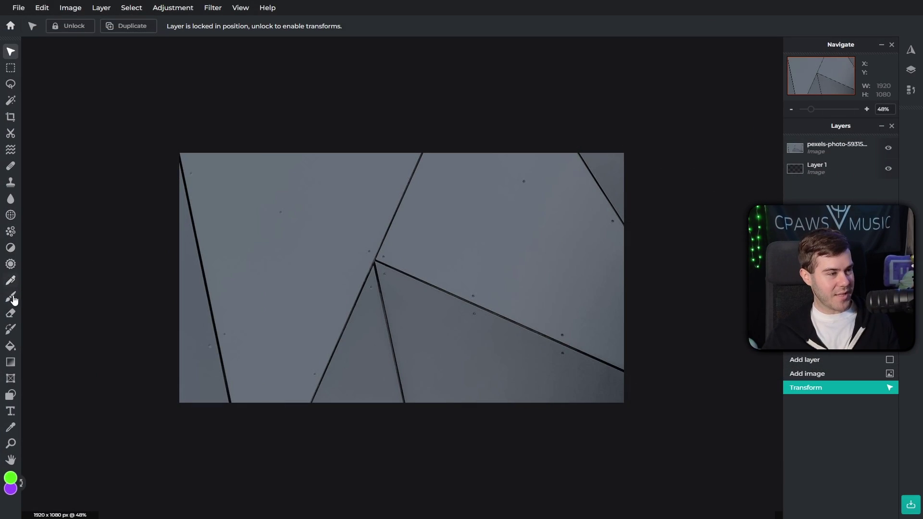
- Add a centred green text layer reading STARTING SOON over the background
{"action": "left_click", "coordinate": [11, 412]}
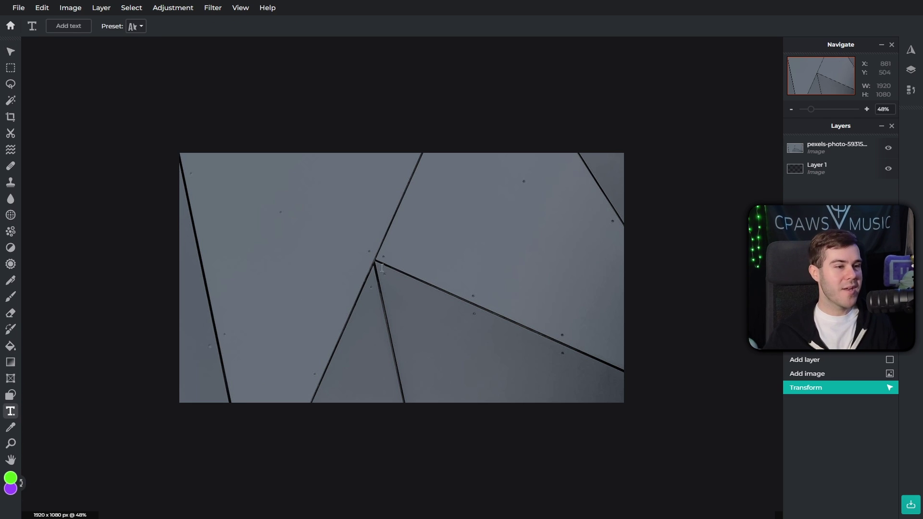
{"action": "left_click", "coordinate": [403, 265]}
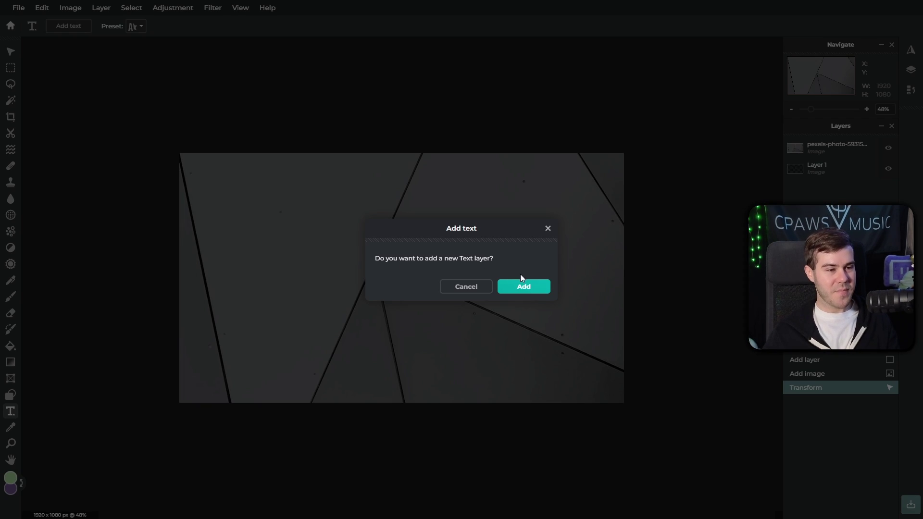
{"action": "left_click", "coordinate": [528, 291]}
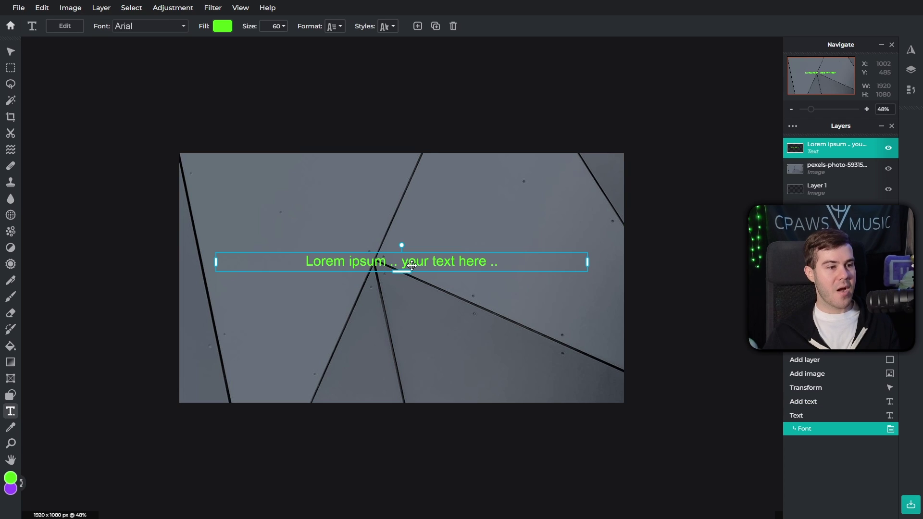
{"action": "double_click", "coordinate": [416, 264]}
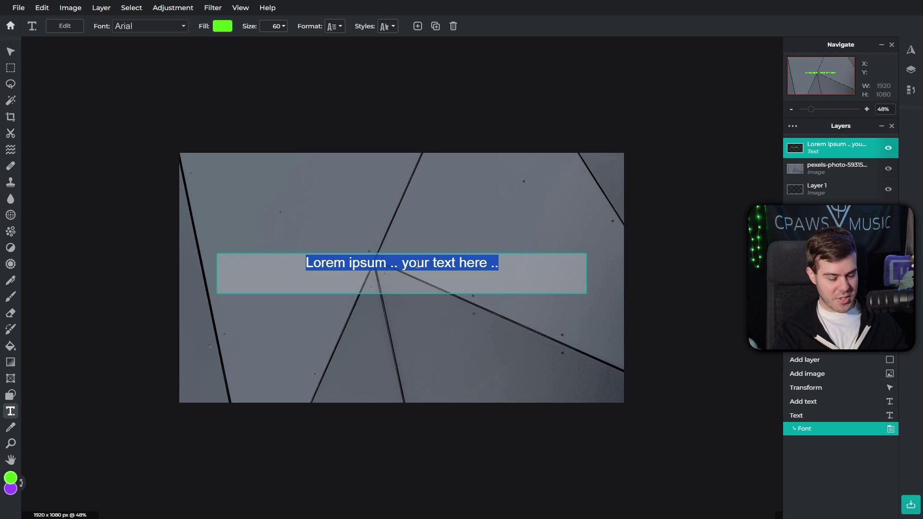
{"action": "type", "text": "STARTING SOON"}
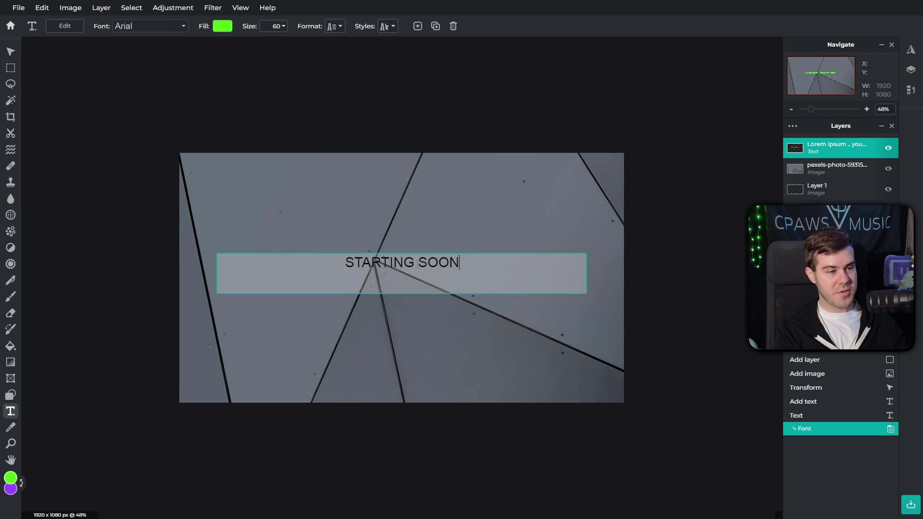
{"action": "left_click", "coordinate": [301, 213]}
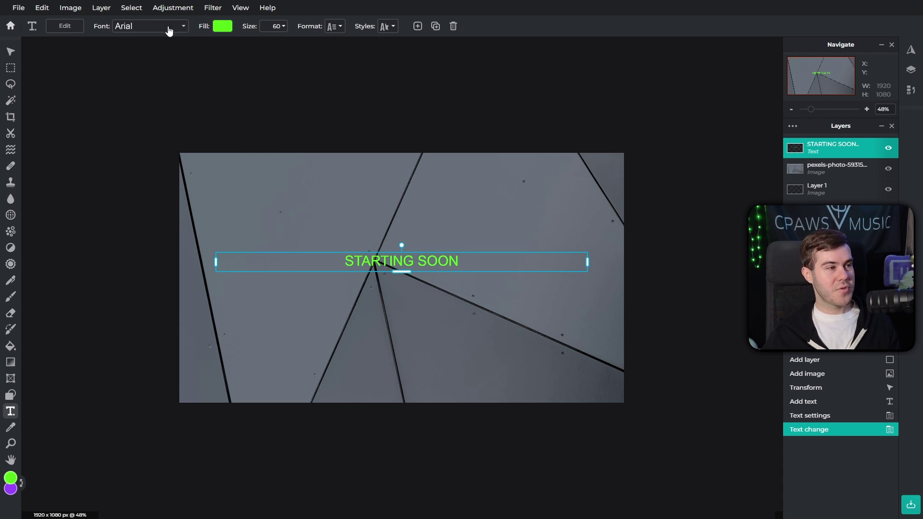
- Set the title in Monetta, enlarge it, and move it up to the canvas centre
{"action": "left_click", "coordinate": [148, 31]}
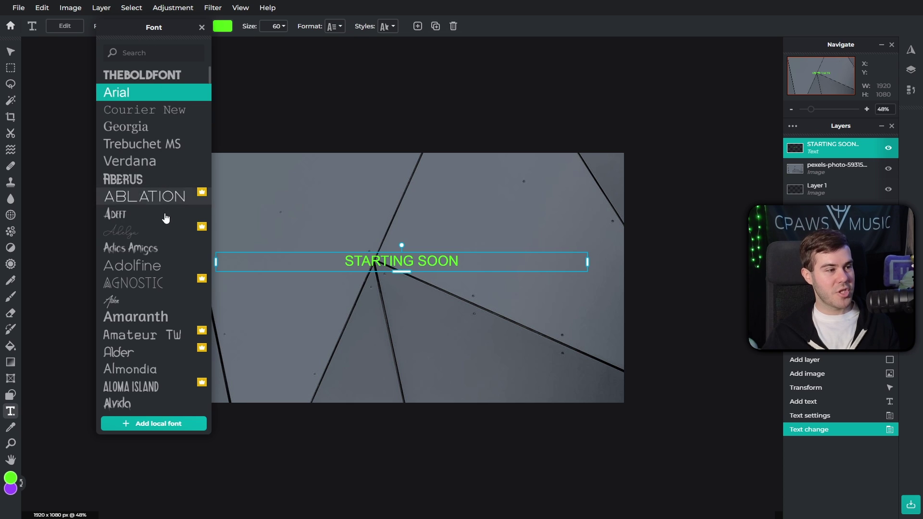
{"action": "scroll", "coordinate": [165, 218], "scroll_direction": "down", "scroll_amount": 3}
{"action": "scroll", "coordinate": [158, 241], "scroll_direction": "down", "scroll_amount": 5}
{"action": "scroll", "coordinate": [159, 241], "scroll_direction": "down", "scroll_amount": 4}
{"action": "scroll", "coordinate": [159, 241], "scroll_direction": "down", "scroll_amount": 4}
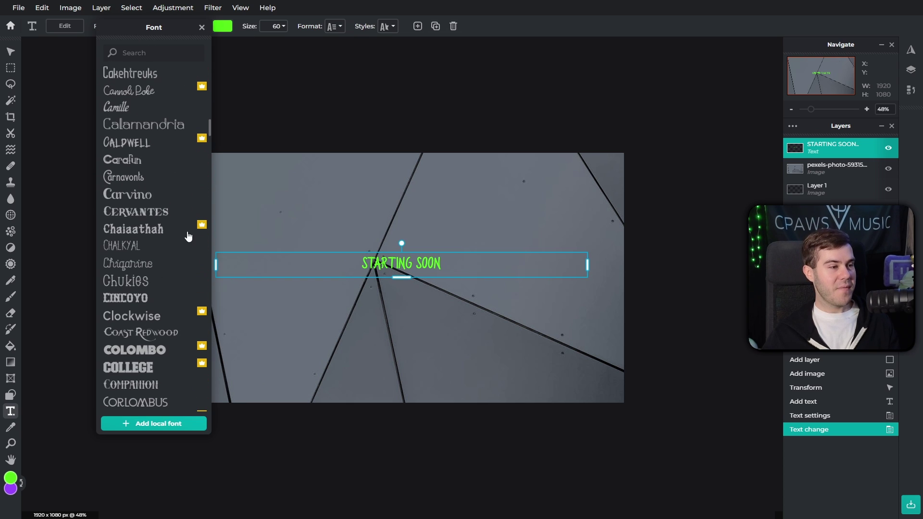
{"action": "scroll", "coordinate": [167, 225], "scroll_direction": "down", "scroll_amount": 4}
{"action": "scroll", "coordinate": [167, 225], "scroll_direction": "down", "scroll_amount": 4}
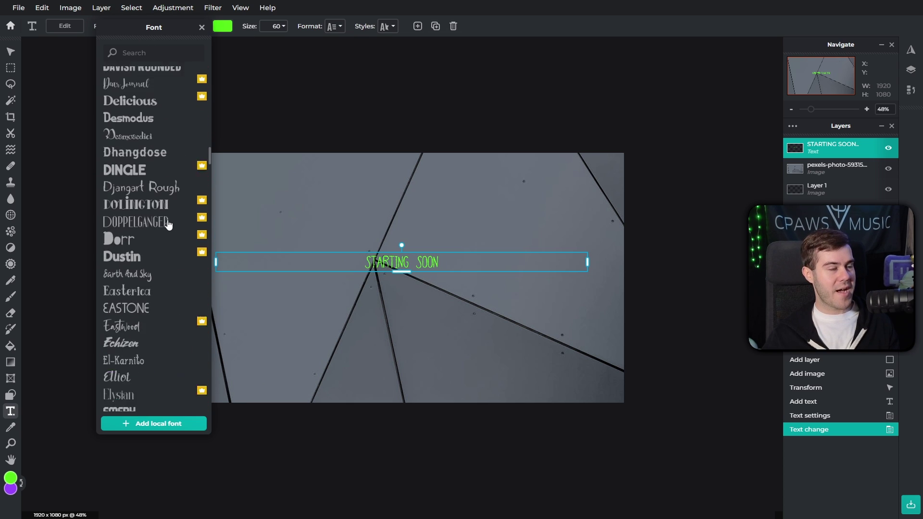
{"action": "scroll", "coordinate": [168, 225], "scroll_direction": "down", "scroll_amount": 4}
{"action": "scroll", "coordinate": [168, 224], "scroll_direction": "down", "scroll_amount": 4}
{"action": "scroll", "coordinate": [167, 223], "scroll_direction": "down", "scroll_amount": 4}
{"action": "scroll", "coordinate": [167, 224], "scroll_direction": "down", "scroll_amount": 4}
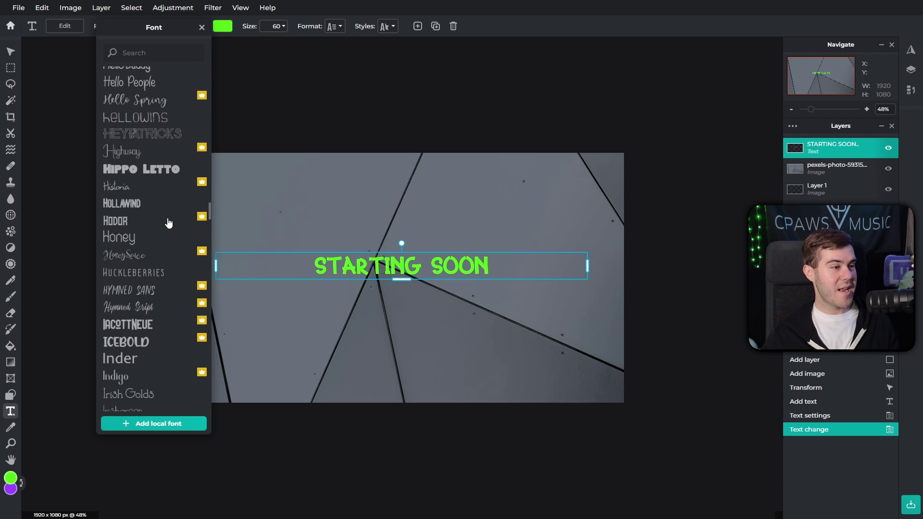
{"action": "scroll", "coordinate": [167, 224], "scroll_direction": "down", "scroll_amount": 3}
{"action": "scroll", "coordinate": [168, 223], "scroll_direction": "down", "scroll_amount": 3}
{"action": "scroll", "coordinate": [167, 224], "scroll_direction": "down", "scroll_amount": 3}
{"action": "scroll", "coordinate": [167, 223], "scroll_direction": "down", "scroll_amount": 3}
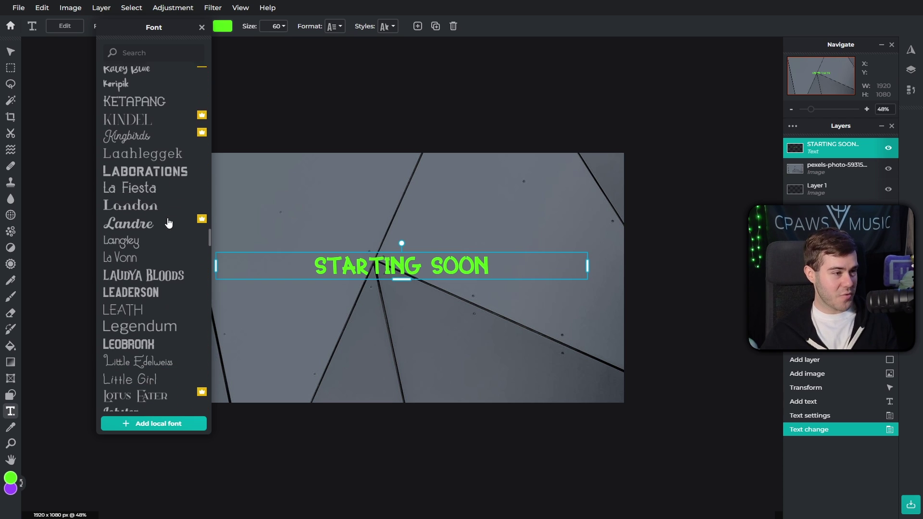
{"action": "scroll", "coordinate": [167, 224], "scroll_direction": "down", "scroll_amount": 3}
{"action": "scroll", "coordinate": [168, 224], "scroll_direction": "down", "scroll_amount": 3}
{"action": "scroll", "coordinate": [167, 223], "scroll_direction": "down", "scroll_amount": 3}
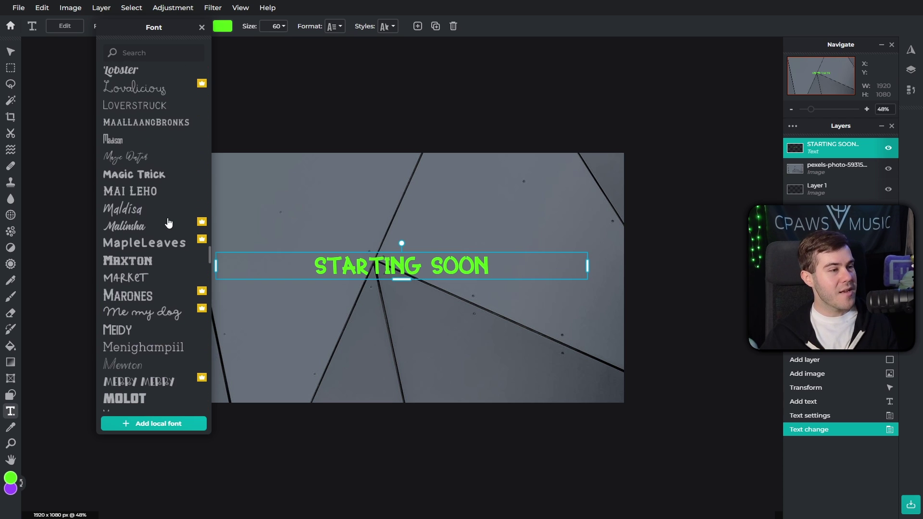
{"action": "scroll", "coordinate": [167, 224], "scroll_direction": "down", "scroll_amount": 2}
{"action": "scroll", "coordinate": [163, 253], "scroll_direction": "down", "scroll_amount": 1}
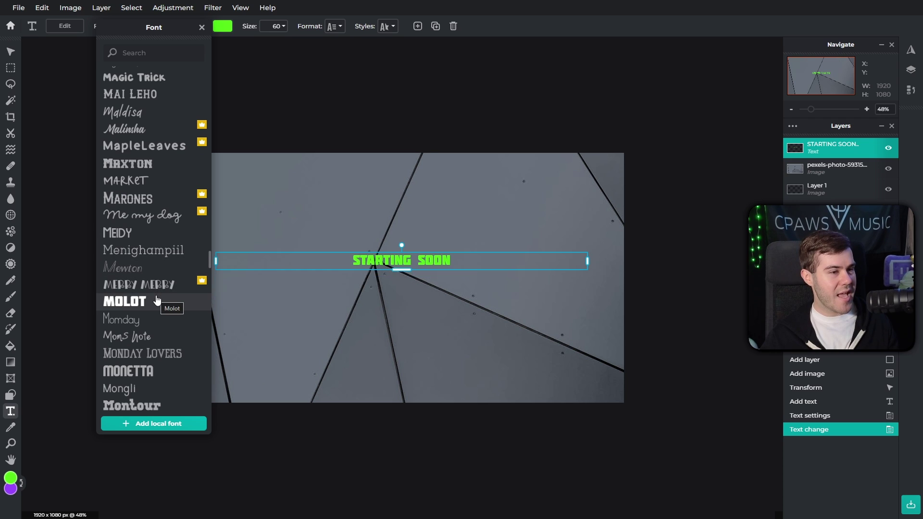
{"action": "scroll", "coordinate": [154, 289], "scroll_direction": "down", "scroll_amount": 3}
{"action": "scroll", "coordinate": [157, 241], "scroll_direction": "down", "scroll_amount": 1}
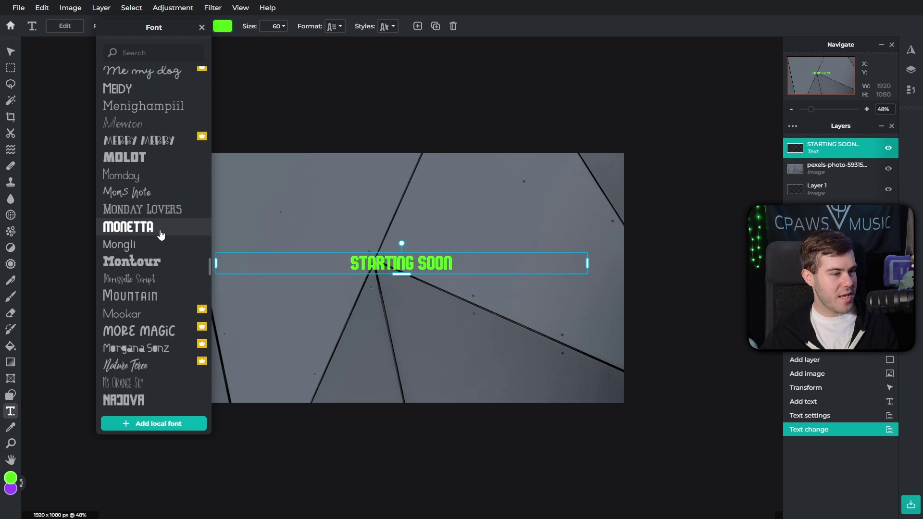
{"action": "left_click", "coordinate": [160, 233]}
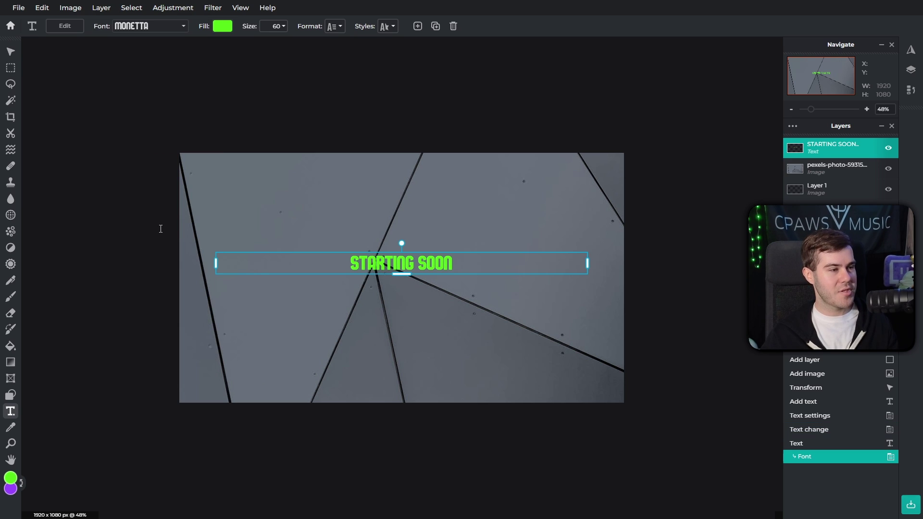
{"action": "left_click", "coordinate": [281, 27]}
{"action": "left_click_drag", "start_coordinate": [221, 48], "coordinate": [239, 50]}
{"action": "left_click_drag", "start_coordinate": [435, 304], "coordinate": [435, 258]}
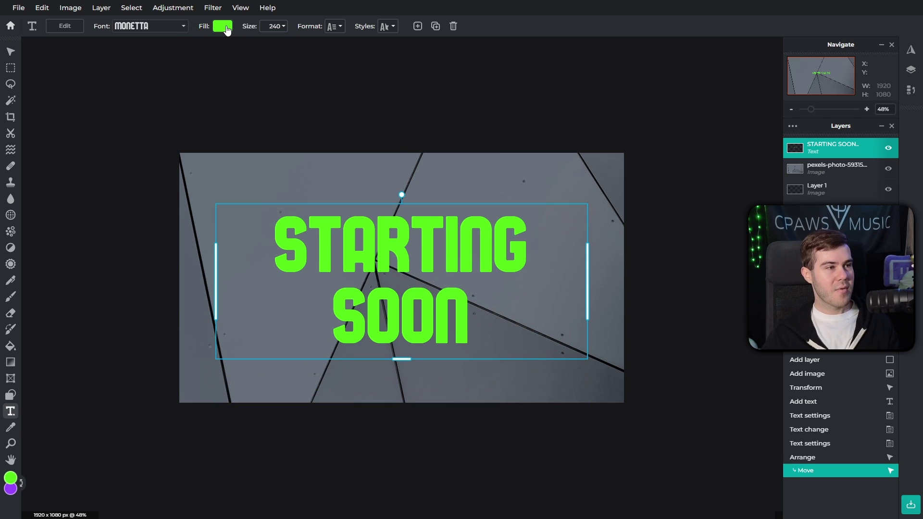
- Recolour the STARTING SOON text white (#FFFFFF)
{"action": "left_click", "coordinate": [225, 29]}
{"action": "left_click", "coordinate": [390, 200]}
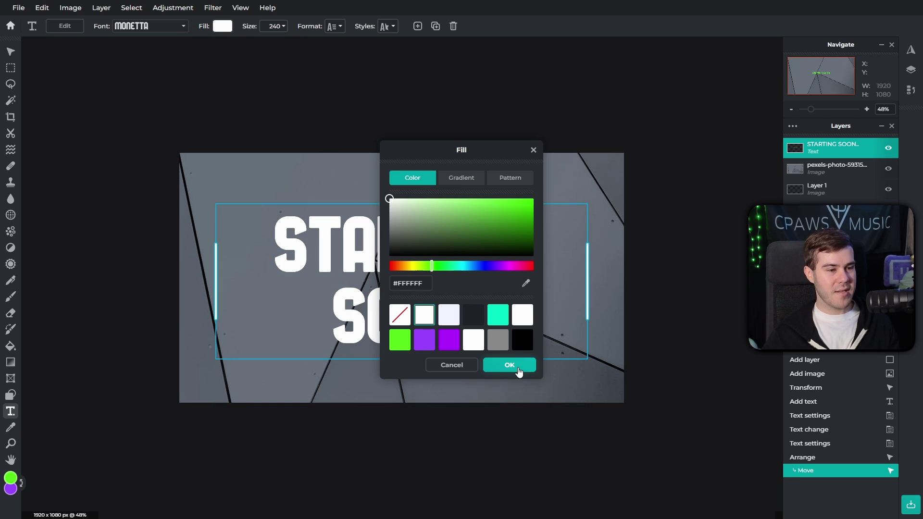
{"action": "left_click", "coordinate": [517, 366]}
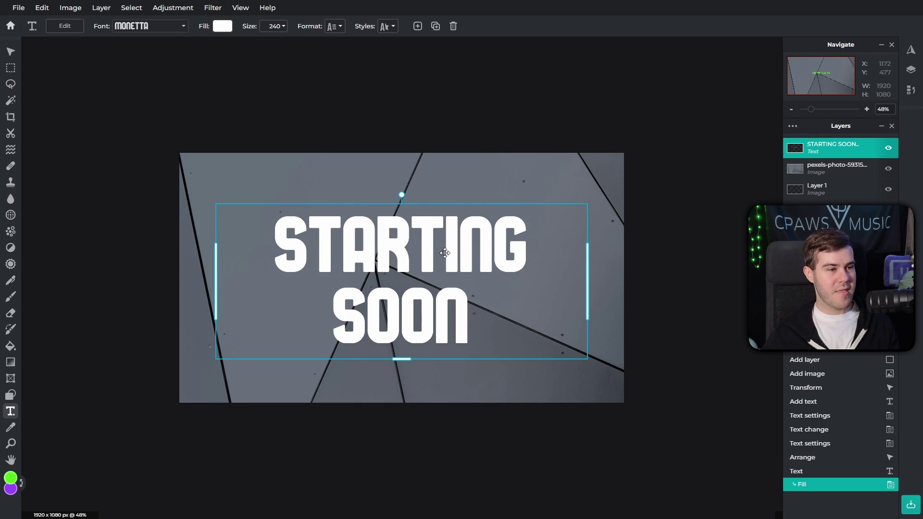
- Give the STARTING SOON text a drop shadow and a black #000000 outline
{"action": "left_click", "coordinate": [389, 26]}
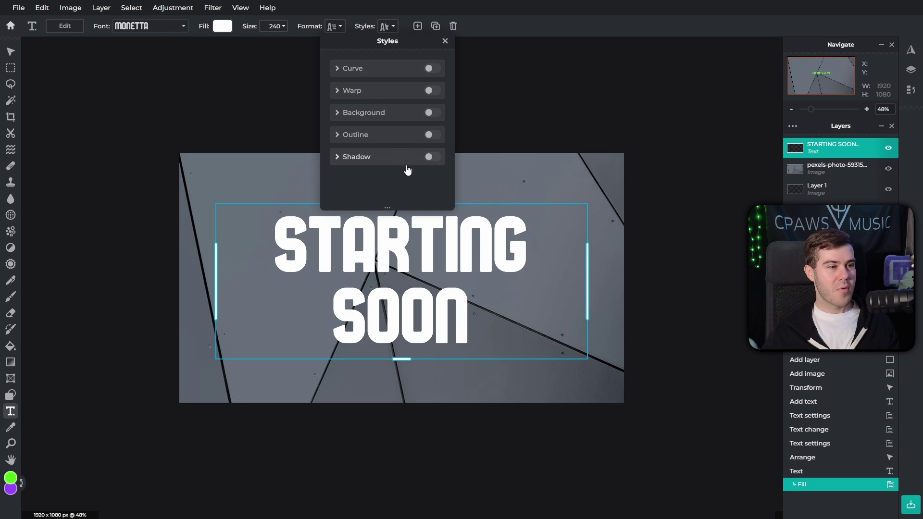
{"action": "left_click", "coordinate": [433, 157]}
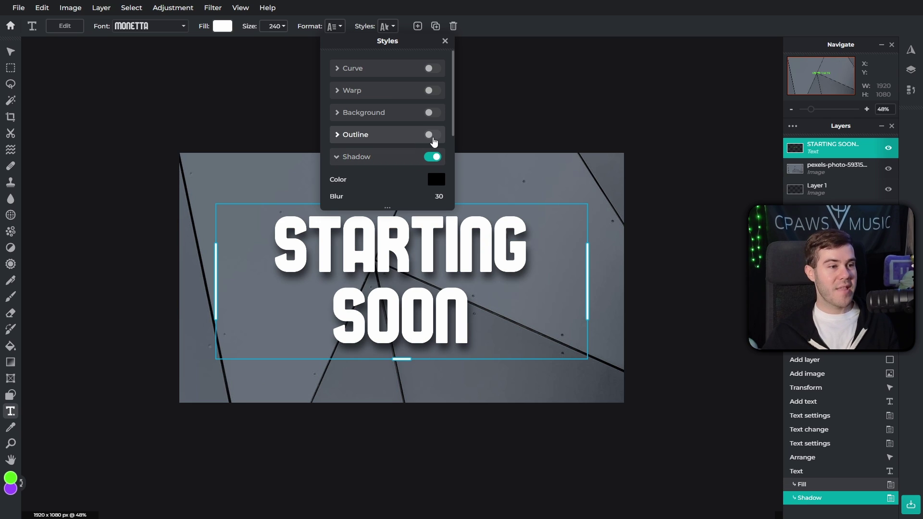
{"action": "left_click", "coordinate": [432, 137]}
{"action": "left_click", "coordinate": [436, 158]}
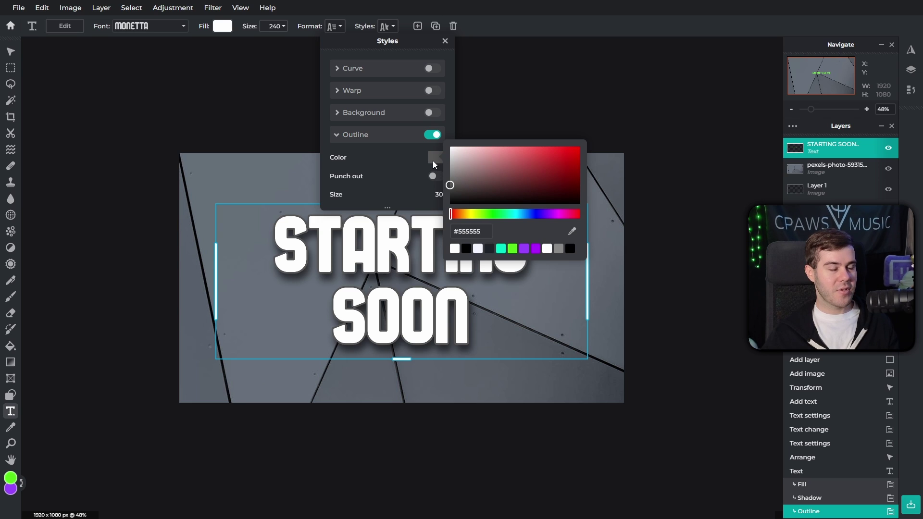
{"action": "left_click", "coordinate": [571, 248]}
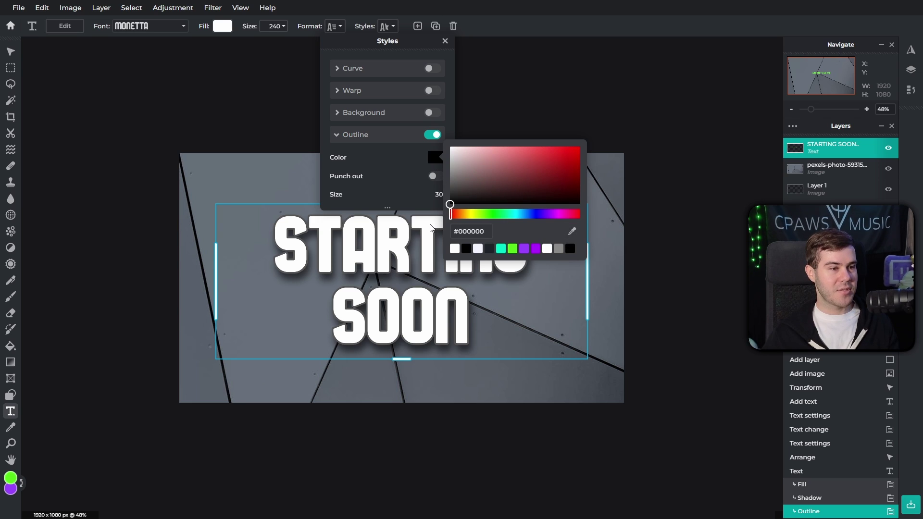
{"action": "left_click", "coordinate": [386, 156]}
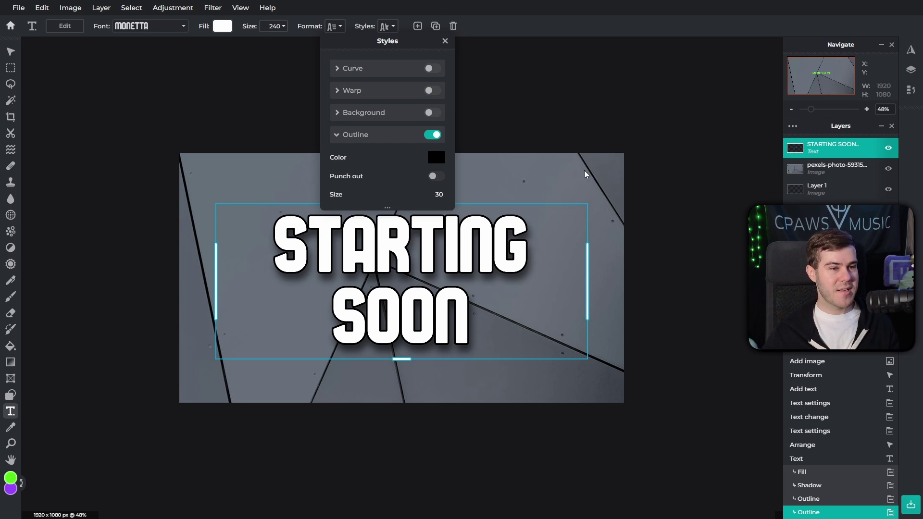
{"action": "left_click", "coordinate": [280, 150]}
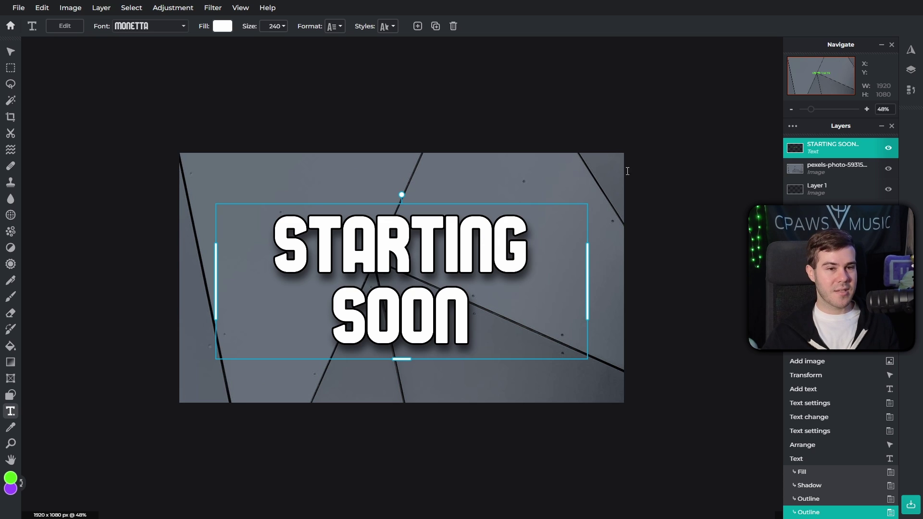
- Apply a Blur filter with Amount 25 to the pexels-photo background layer
{"action": "left_click", "coordinate": [832, 167]}
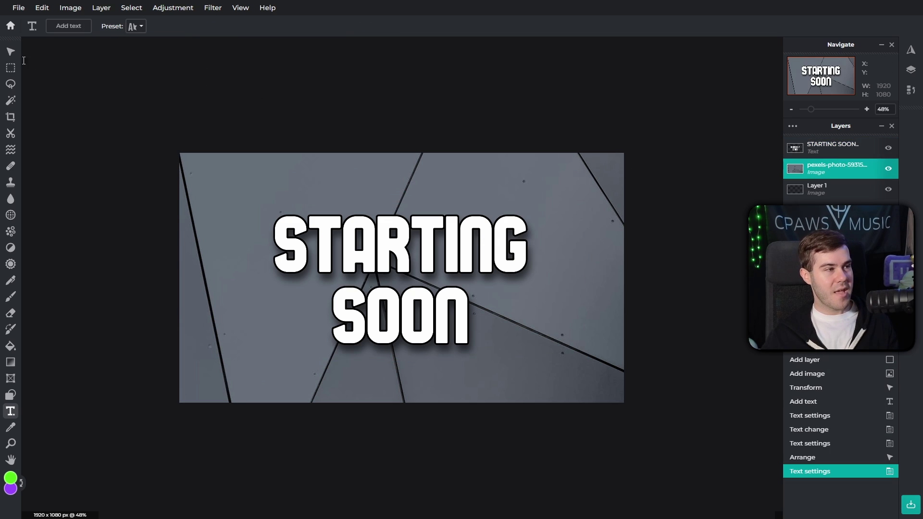
{"action": "left_click", "coordinate": [10, 55]}
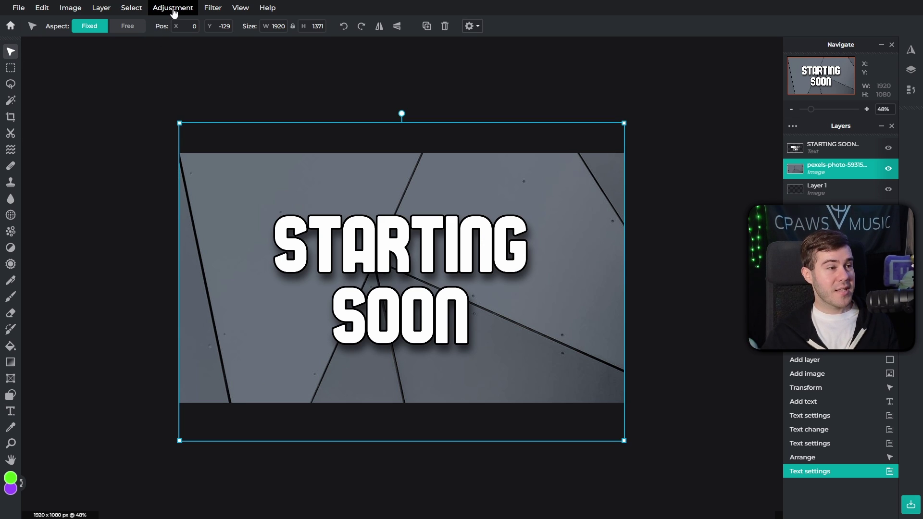
{"action": "left_click", "coordinate": [217, 12]}
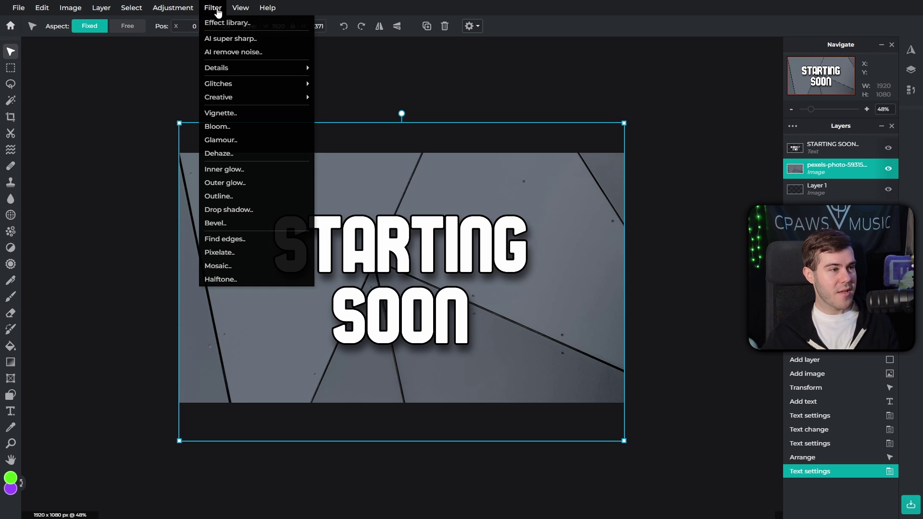
{"action": "mouse_move", "coordinate": [238, 68]}
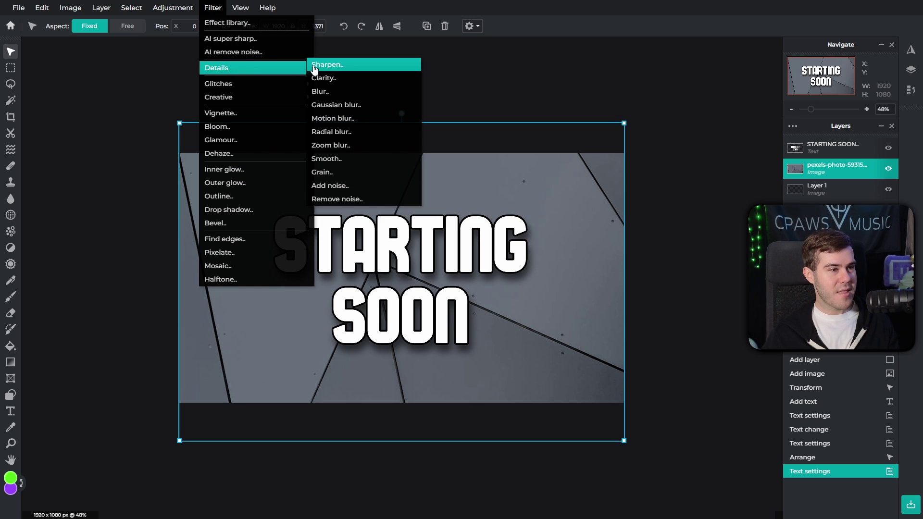
{"action": "left_click", "coordinate": [341, 92]}
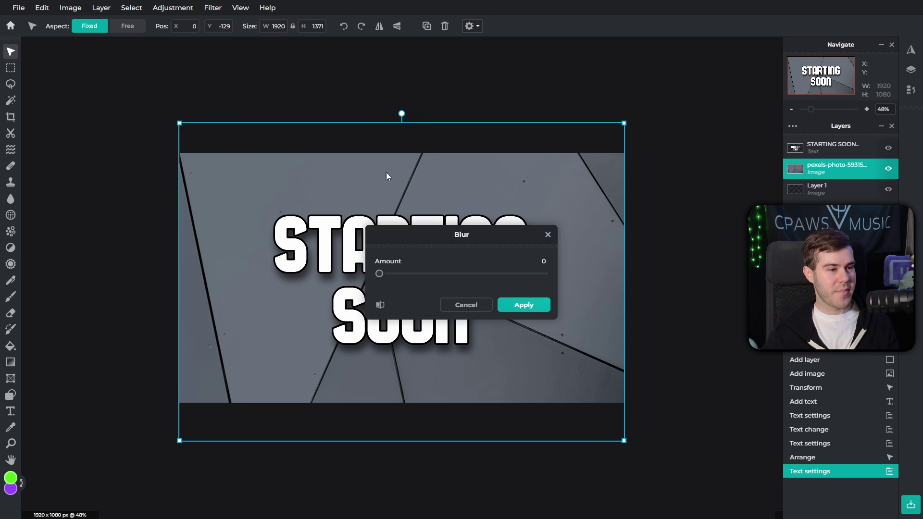
{"action": "left_click_drag", "start_coordinate": [380, 273], "coordinate": [422, 282]}
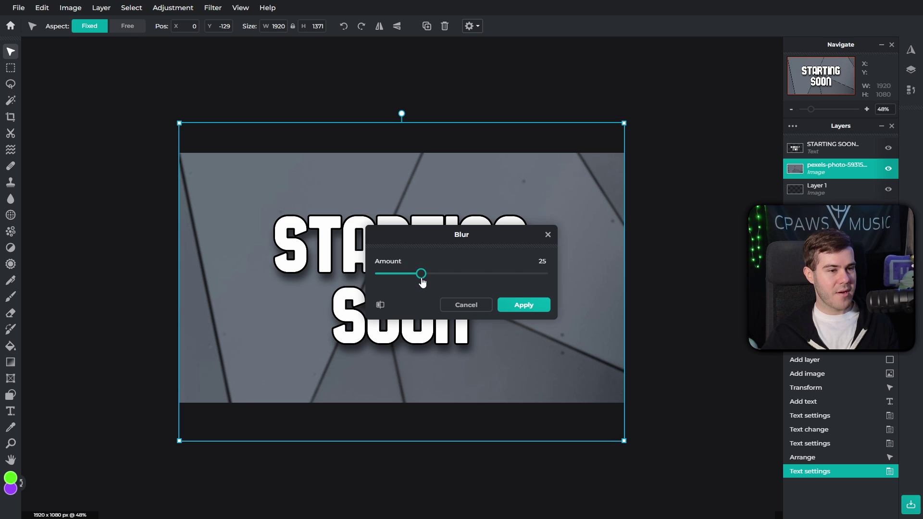
{"action": "left_click", "coordinate": [535, 309]}
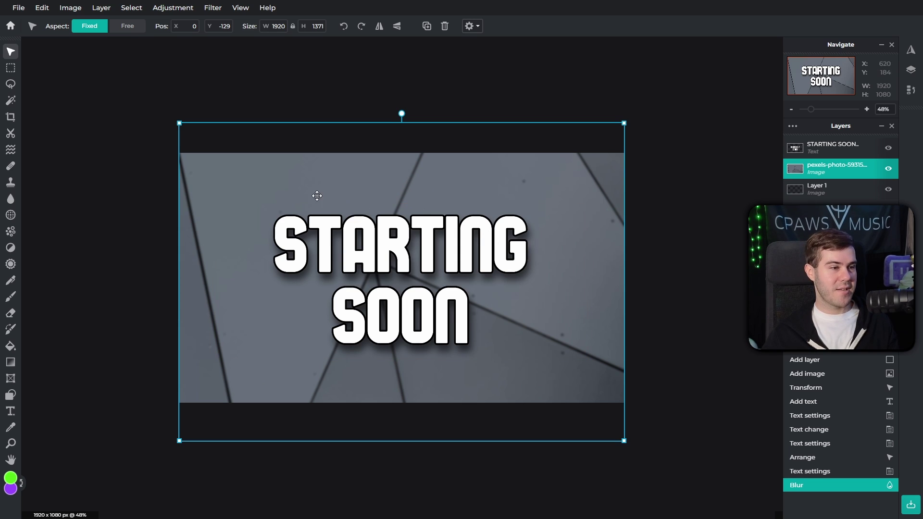
{"action": "scroll", "coordinate": [324, 278], "scroll_direction": "down", "scroll_amount": 2}
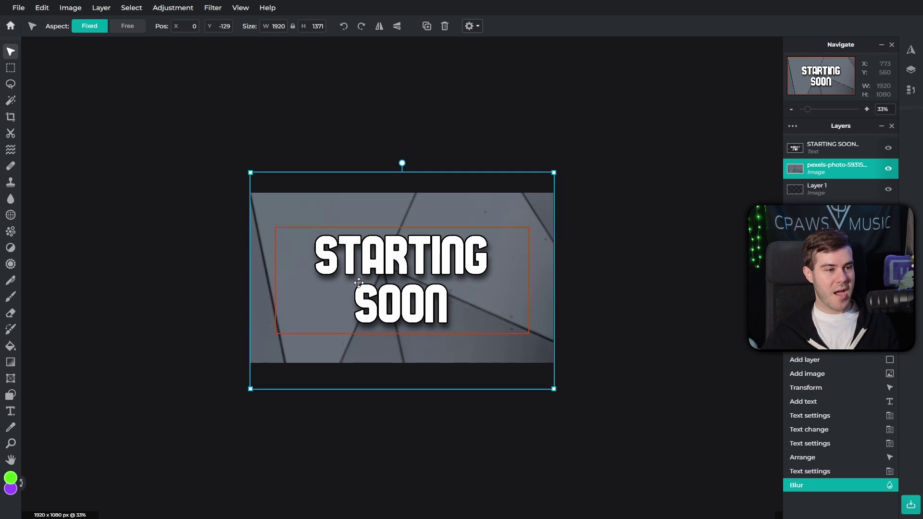
{"action": "left_click", "coordinate": [183, 269]}
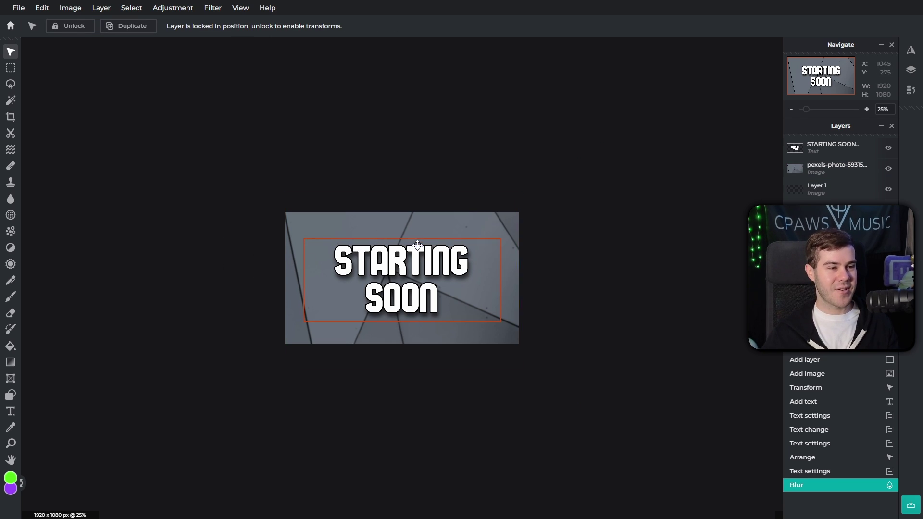
{"action": "scroll", "coordinate": [253, 263], "scroll_direction": "up", "scroll_amount": 1}
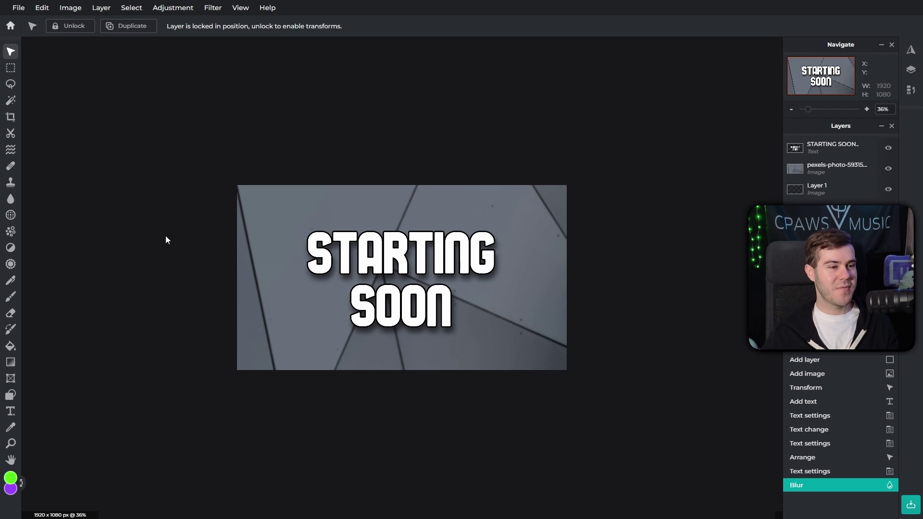
{"action": "scroll", "coordinate": [166, 236], "scroll_direction": "up", "scroll_amount": 1}
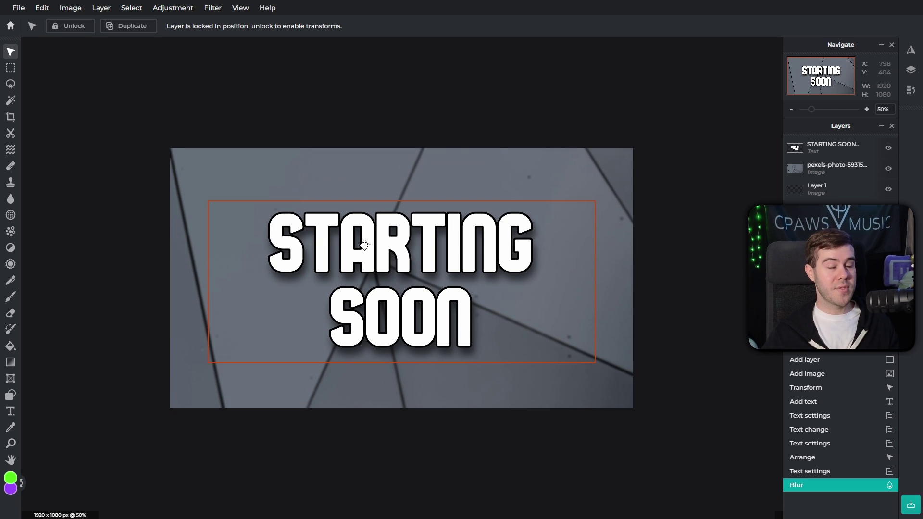
{"action": "scroll", "coordinate": [381, 246], "scroll_direction": "down", "scroll_amount": 1}
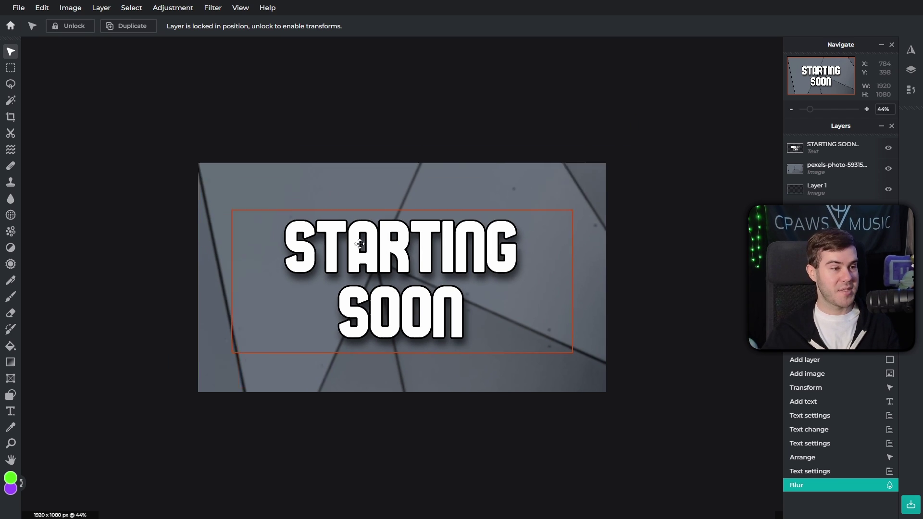
{"action": "scroll", "coordinate": [216, 221], "scroll_direction": "down", "scroll_amount": 1}
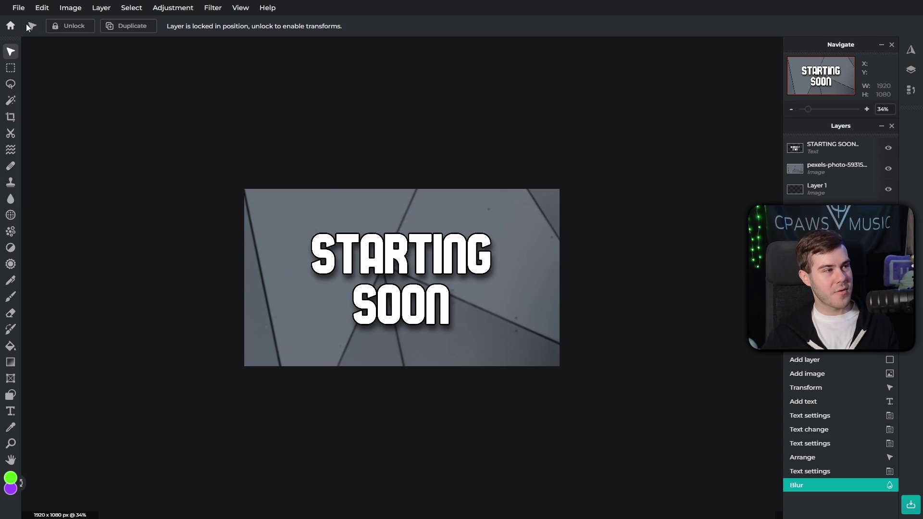
- Save the design as a 1920×1080 JPG at 100% quality
{"action": "left_click", "coordinate": [23, 11]}
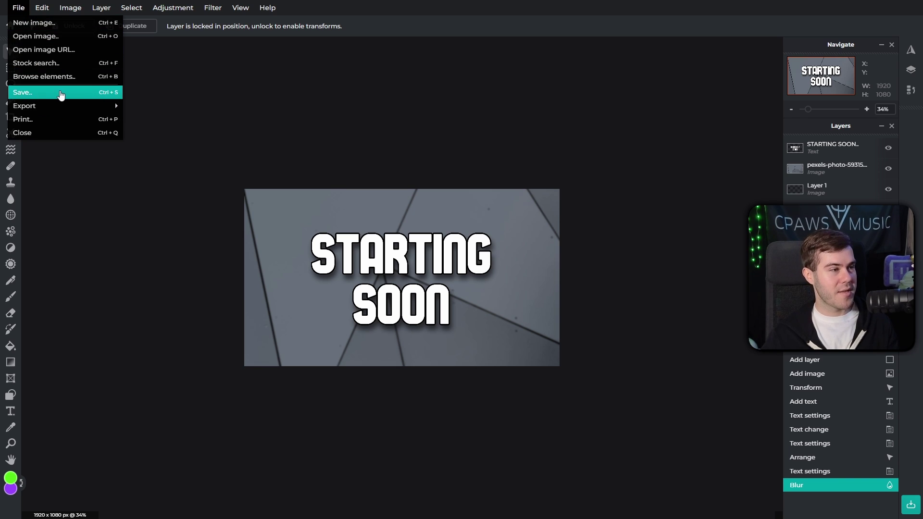
{"action": "left_click", "coordinate": [59, 93]}
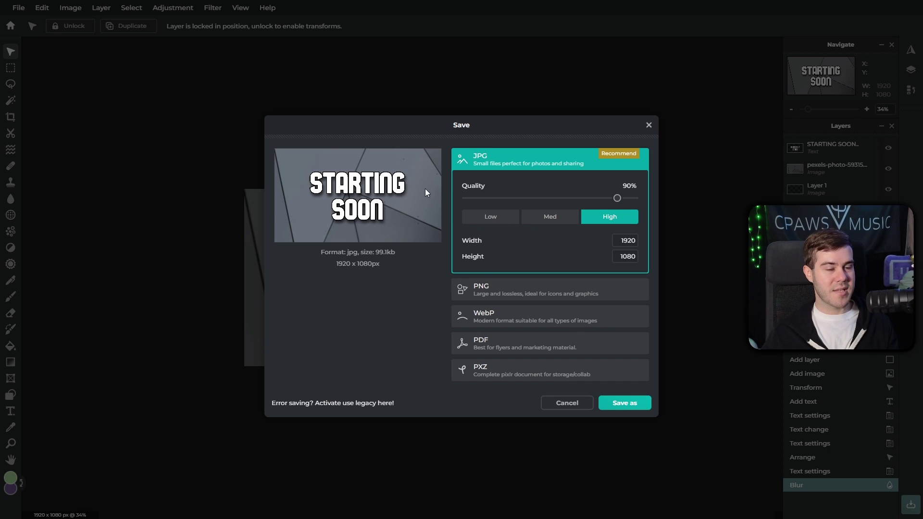
{"action": "left_click", "coordinate": [525, 291]}
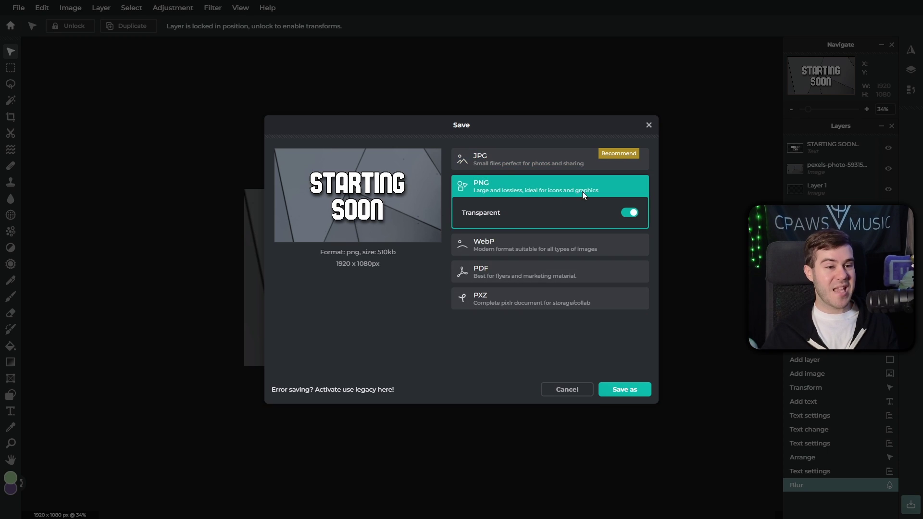
{"action": "left_click", "coordinate": [507, 164]}
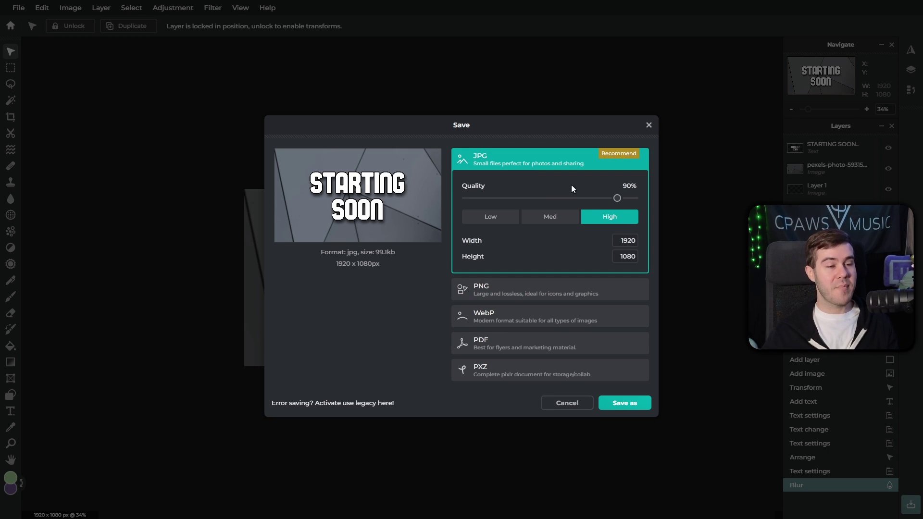
{"action": "left_click_drag", "start_coordinate": [618, 198], "coordinate": [661, 199]}
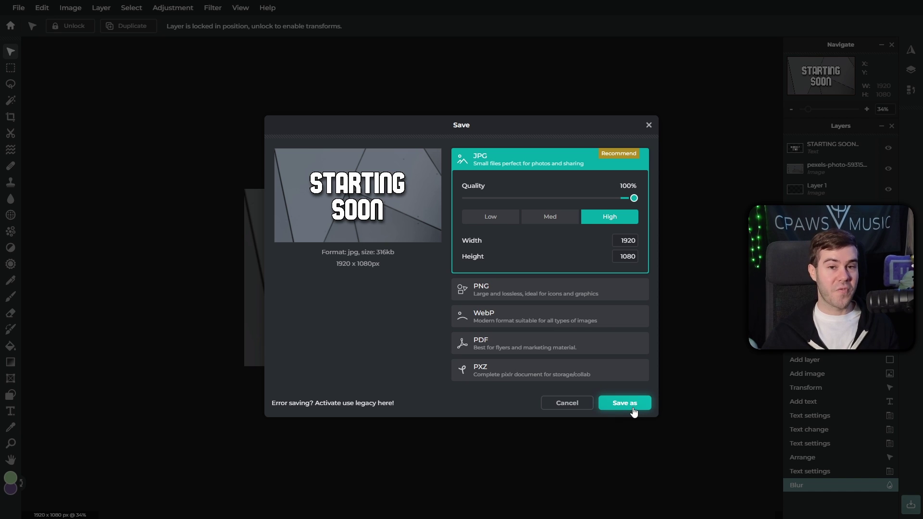
{"action": "left_click", "coordinate": [625, 403]}
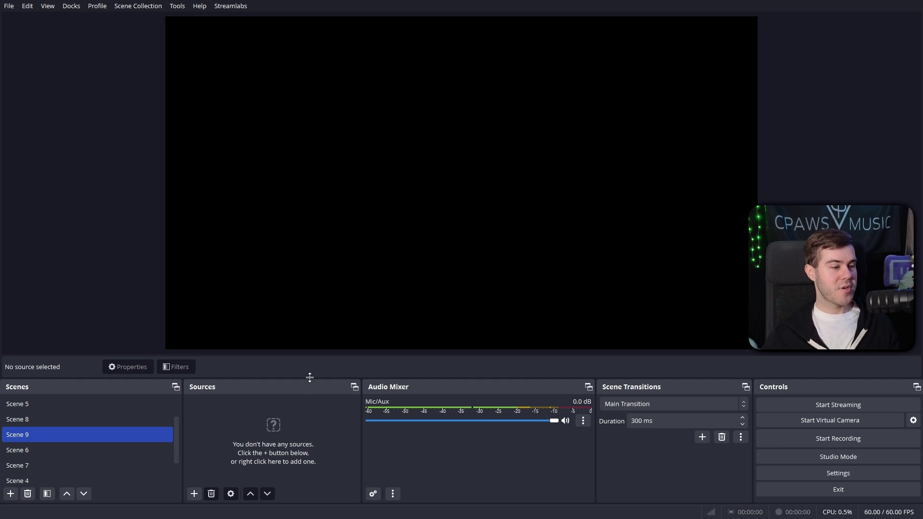
- Add an Image source to Scene 9 that loads Starting Soon 2.jpg from Downloads
{"action": "left_click", "coordinate": [194, 493]}
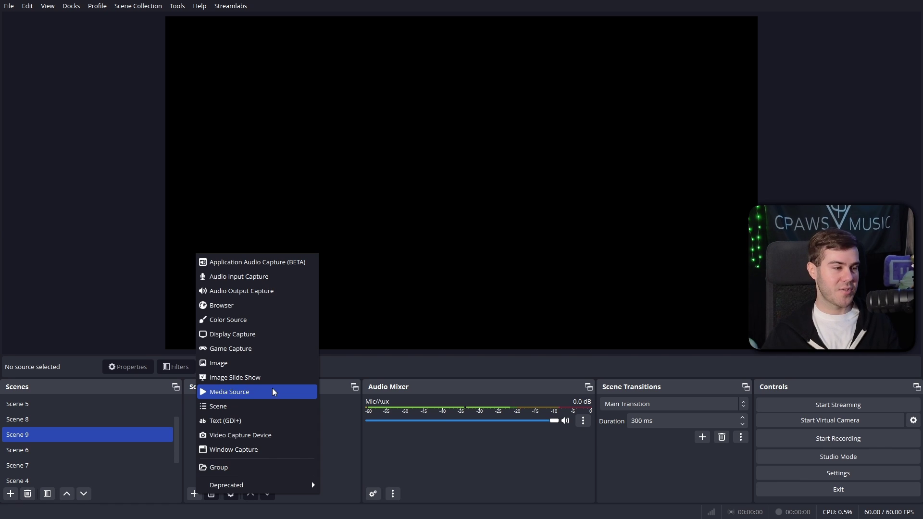
{"action": "left_click", "coordinate": [237, 364]}
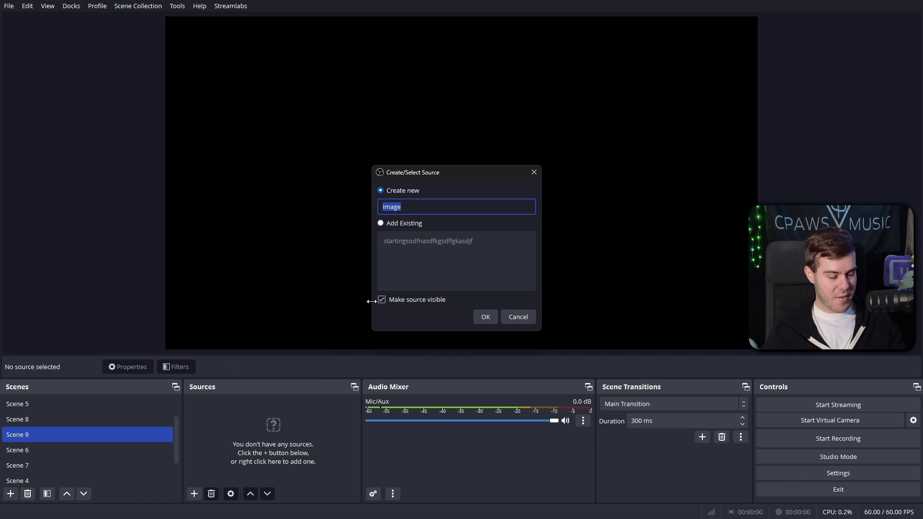
{"action": "type", "text": "STISFNDKAjnsdfmas dfgamsdflakmsdnfalmsdfn 2"}
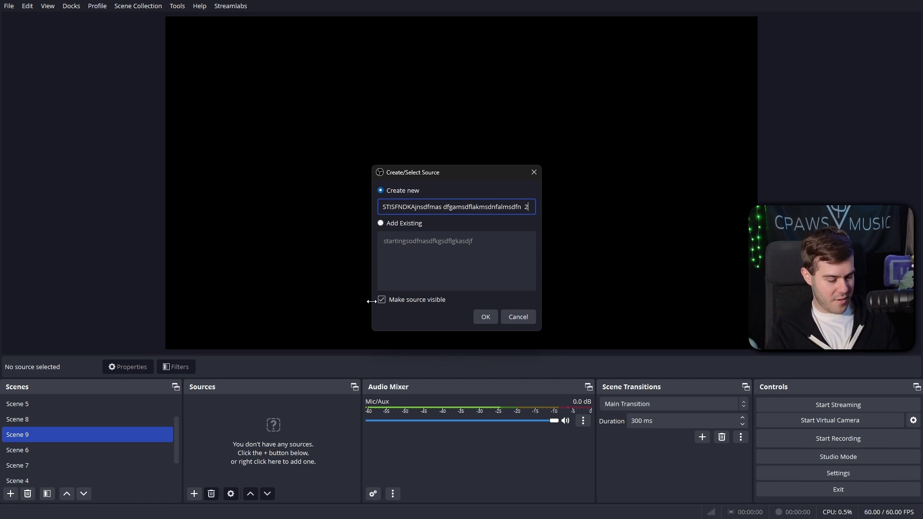
{"action": "key", "text": "Return"}
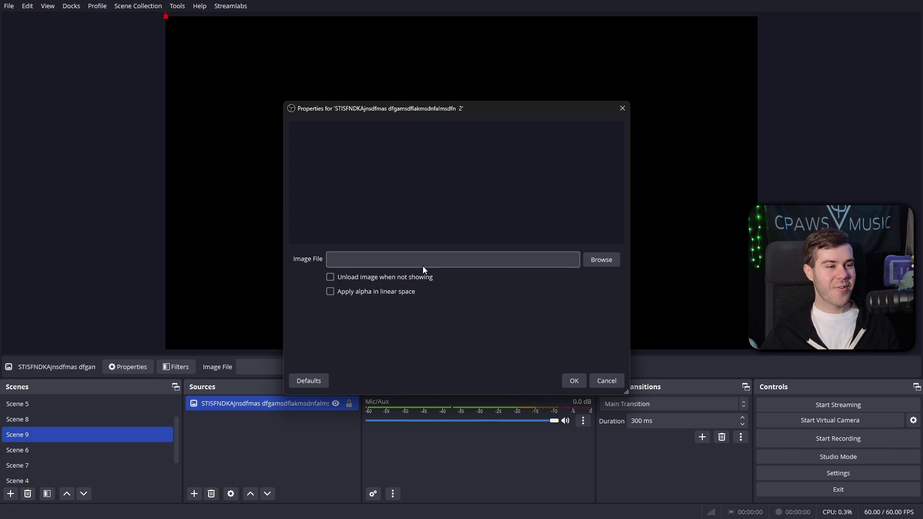
{"action": "left_click", "coordinate": [612, 259]}
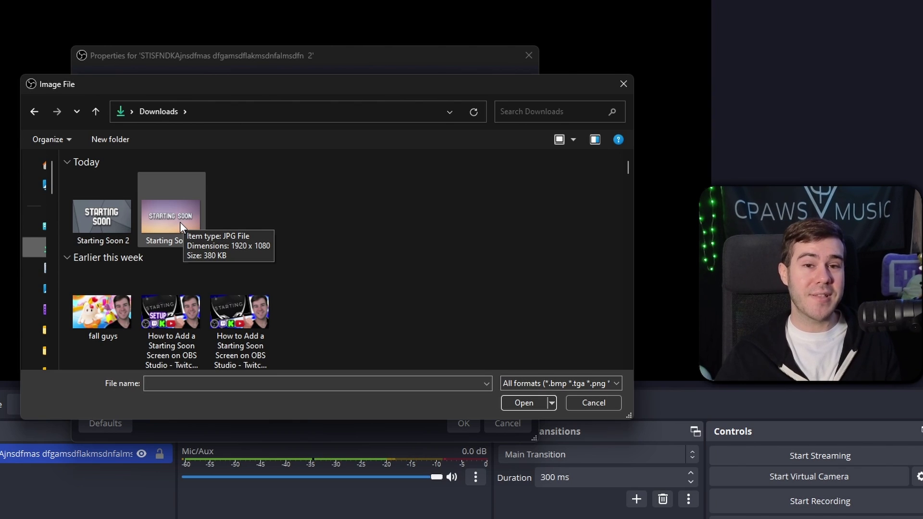
{"action": "left_click", "coordinate": [180, 231]}
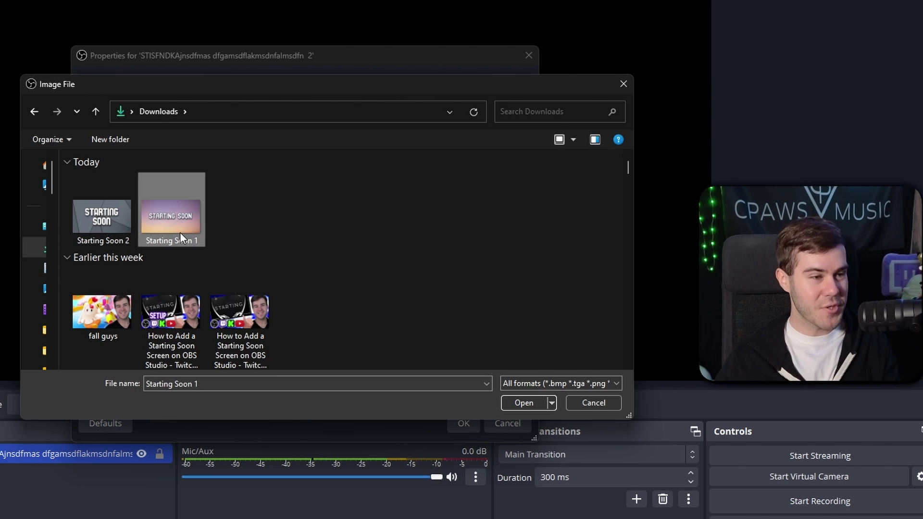
{"action": "left_click", "coordinate": [107, 231]}
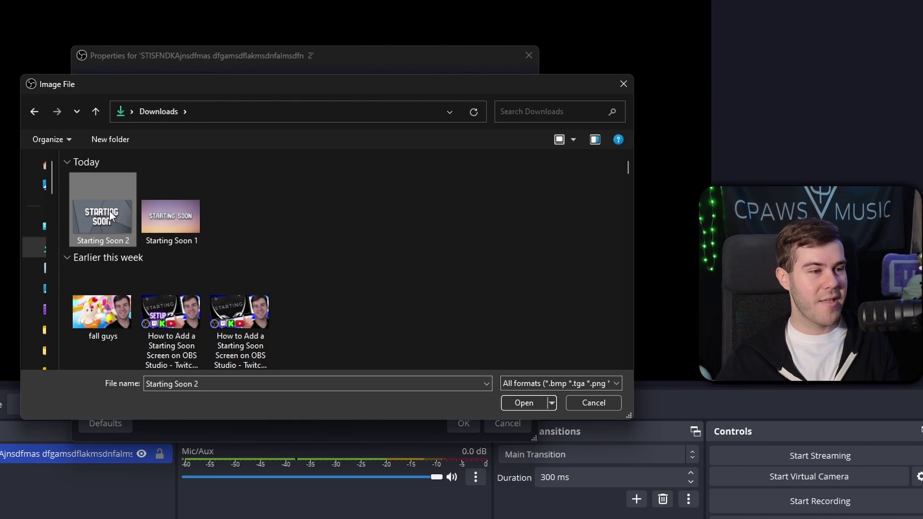
{"action": "mouse_move", "coordinate": [102, 216]}
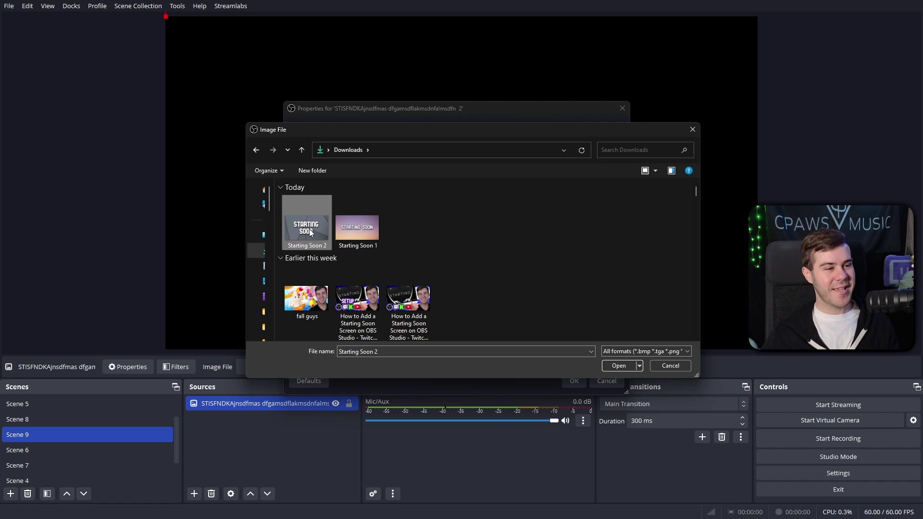
{"action": "double_click", "coordinate": [309, 229]}
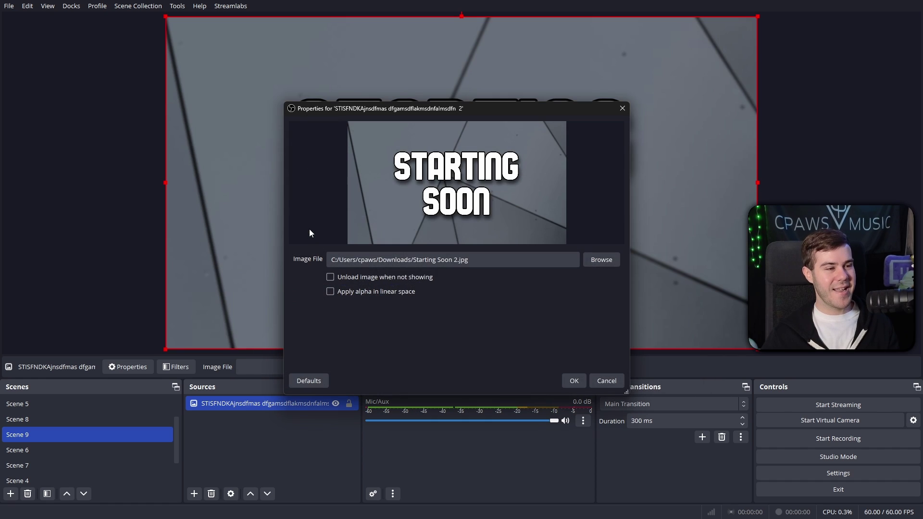
- Accept the image source's Properties with OK
{"action": "left_click", "coordinate": [574, 382]}
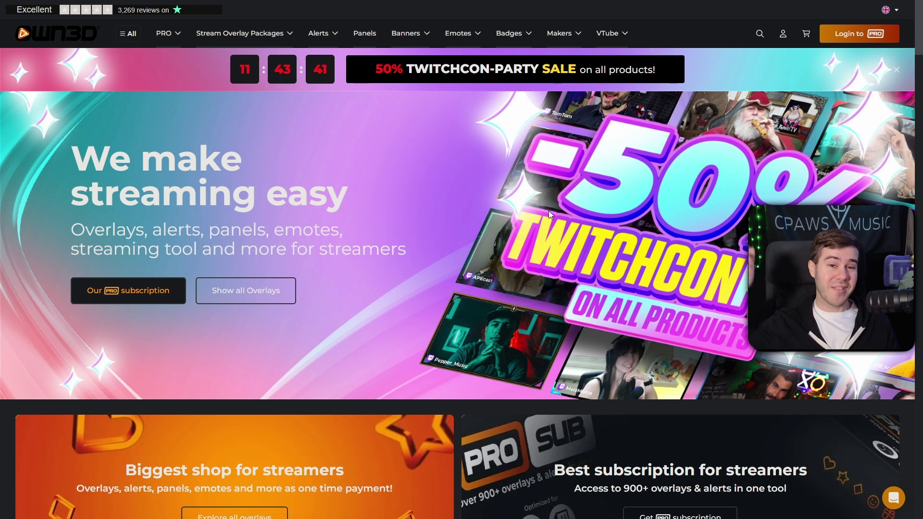
{"action": "scroll", "coordinate": [561, 212], "scroll_direction": "down", "scroll_amount": 2}
{"action": "scroll", "coordinate": [494, 238], "scroll_direction": "down", "scroll_amount": 2}
{"action": "scroll", "coordinate": [472, 218], "scroll_direction": "down", "scroll_amount": 3}
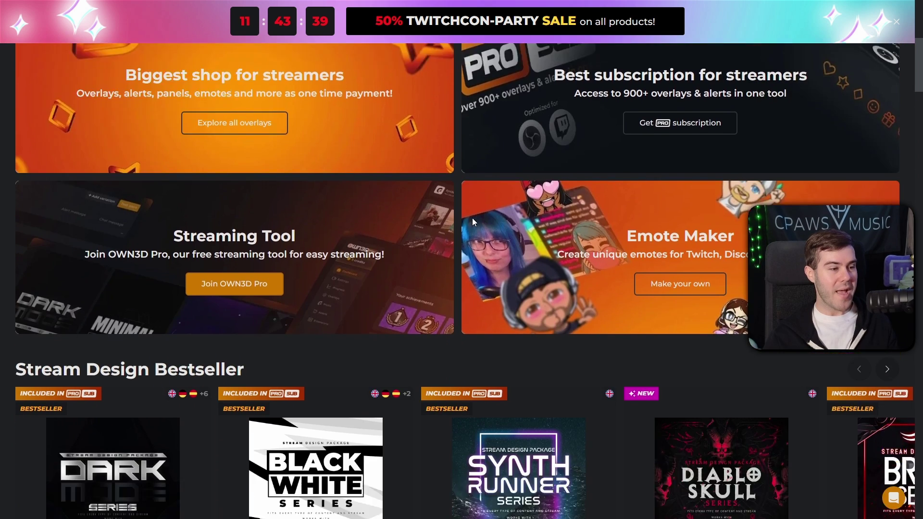
{"action": "scroll", "coordinate": [472, 219], "scroll_direction": "down", "scroll_amount": 3}
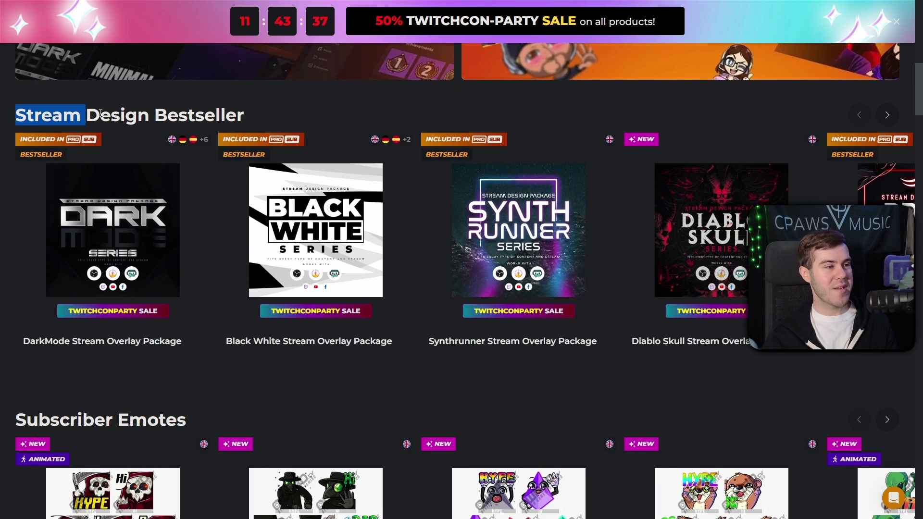
- Open the DarkMode Stream Overlay page under Stream Design Bestseller and watch its preview video fullscreen
{"action": "left_click_drag", "start_coordinate": [99, 111], "coordinate": [335, 153]}
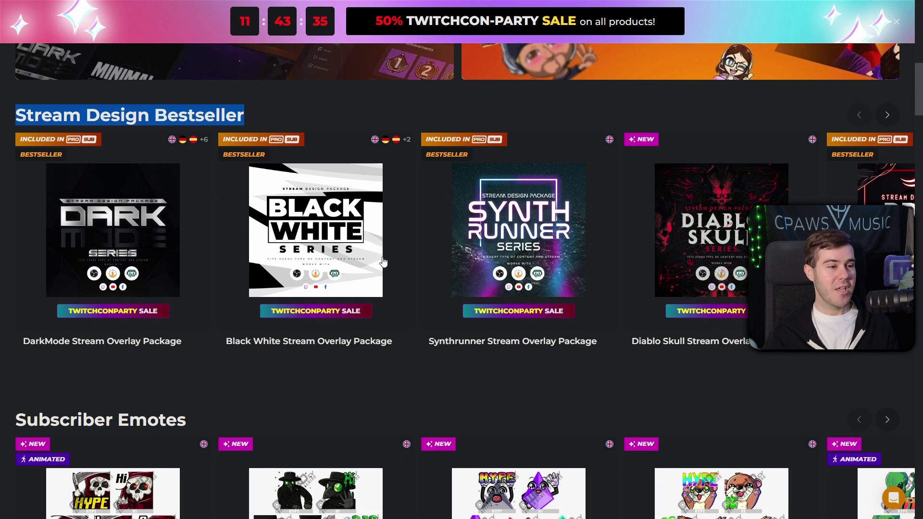
{"action": "left_click", "coordinate": [124, 247]}
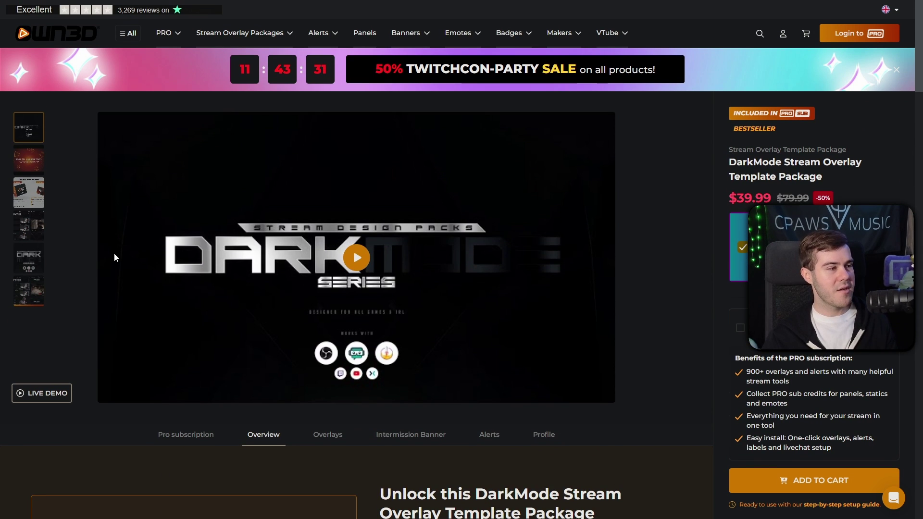
{"action": "left_click", "coordinate": [29, 232]}
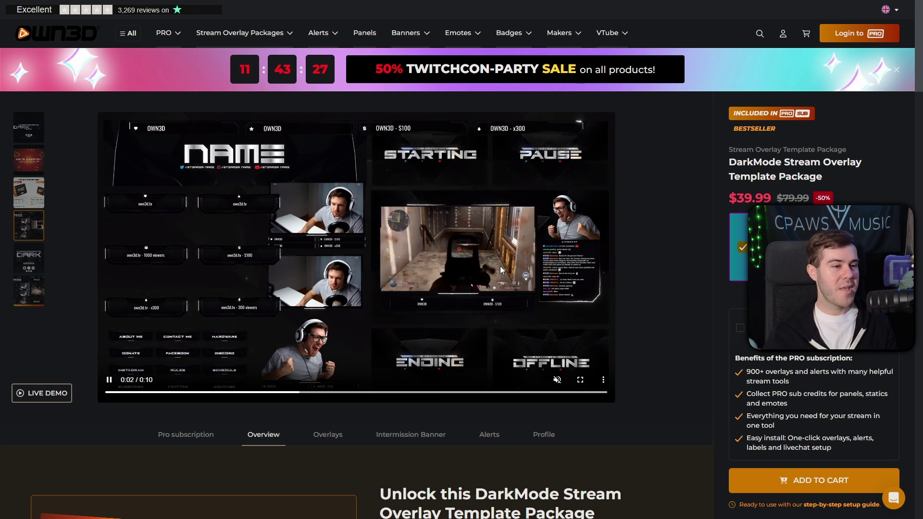
{"action": "left_click", "coordinate": [580, 380]}
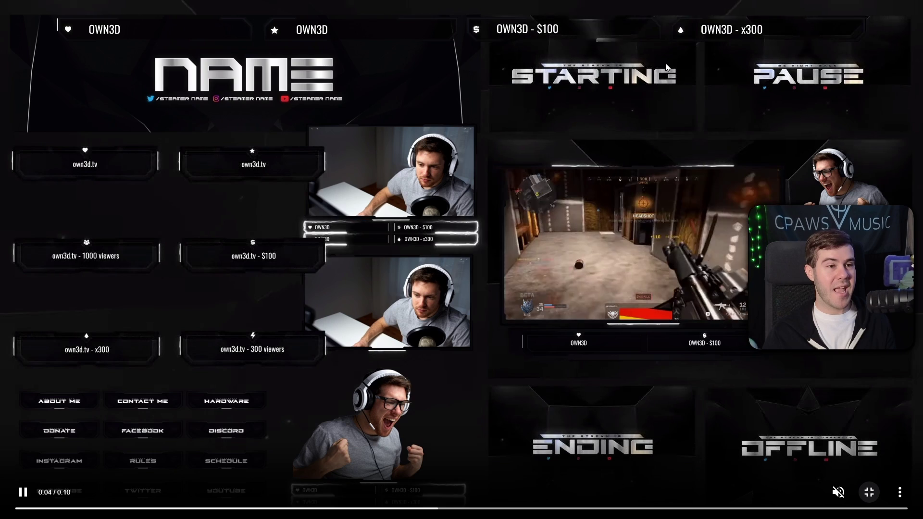
{"action": "key", "text": "Left"}
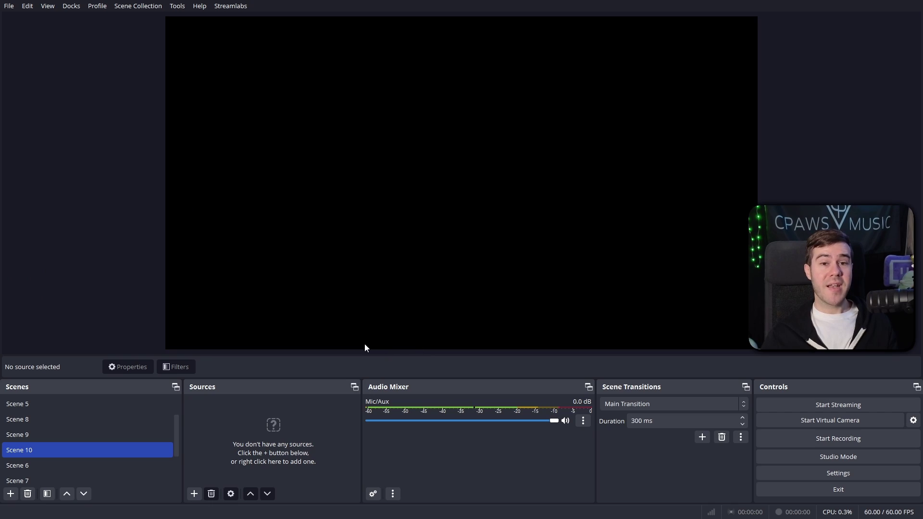
- Add a new Media Source to Scene 10 and confirm its name
{"action": "left_click", "coordinate": [194, 494]}
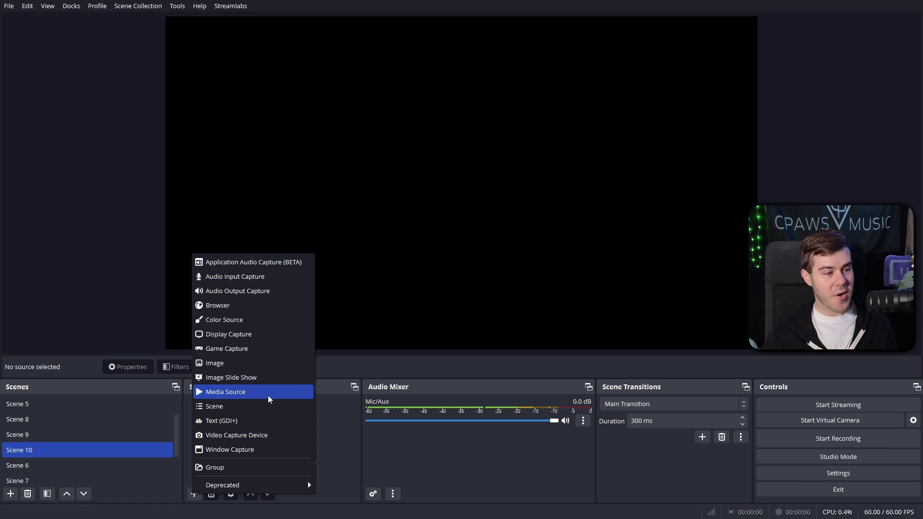
{"action": "left_click", "coordinate": [268, 399]}
{"action": "type", "text": "ST"}
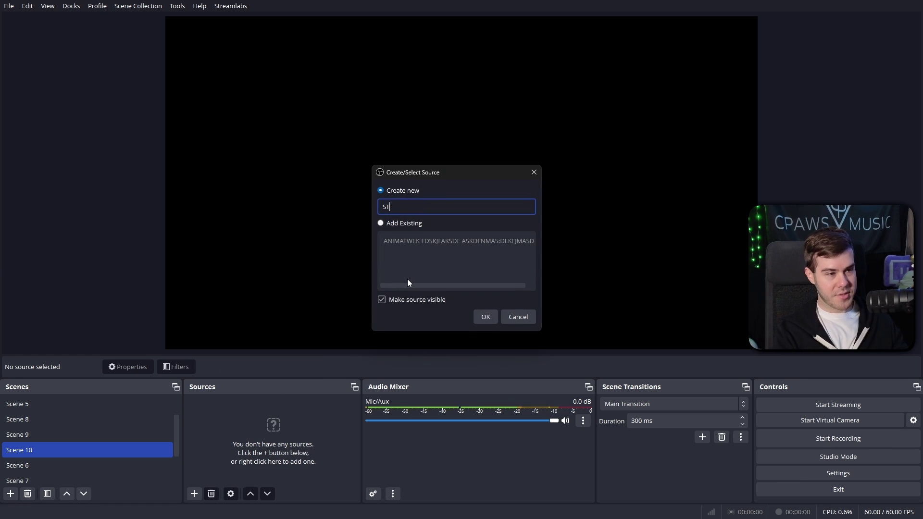
{"action": "type", "text": "RARIGNSD FKSDNFKSDNFAMSD< FASMDFASDF3"}
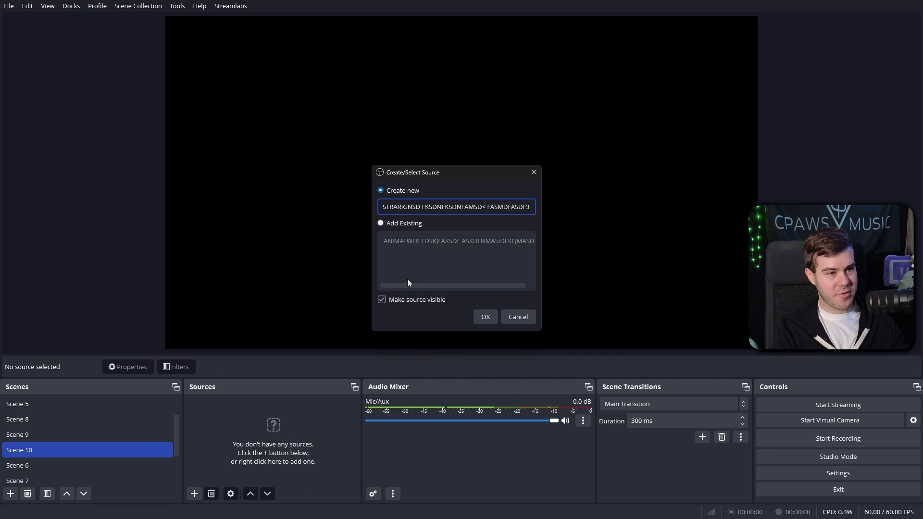
{"action": "key", "text": "Return"}
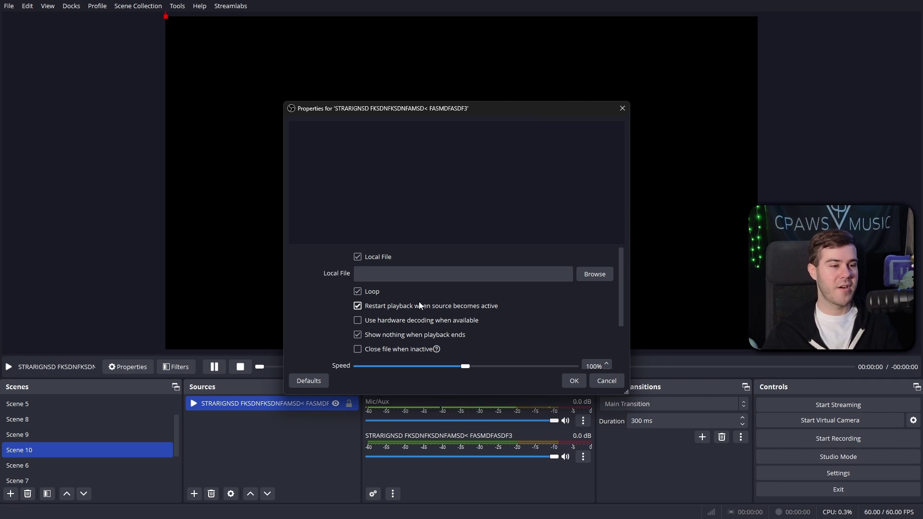
- Browse the media source's local file picker into DarkMode-Series-Premium, then its Files folder
{"action": "left_click", "coordinate": [592, 275]}
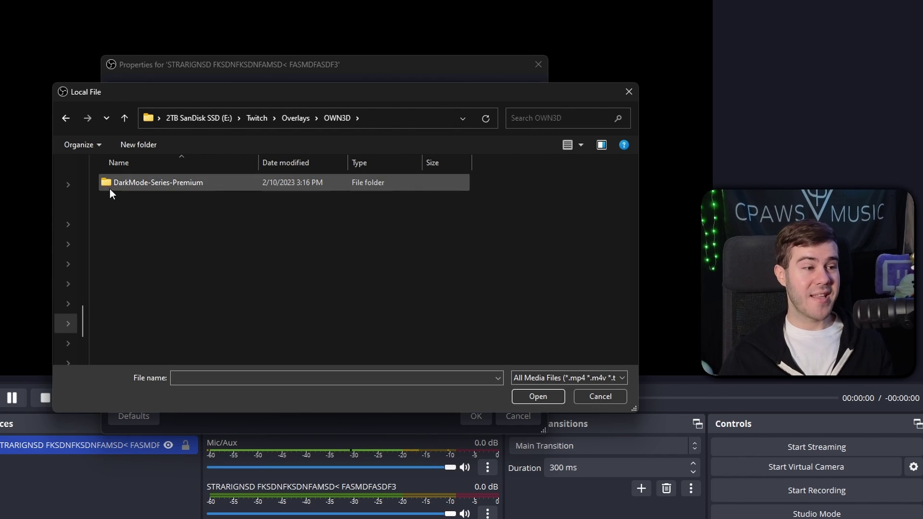
{"action": "left_click", "coordinate": [153, 184]}
{"action": "right_click", "coordinate": [153, 184]}
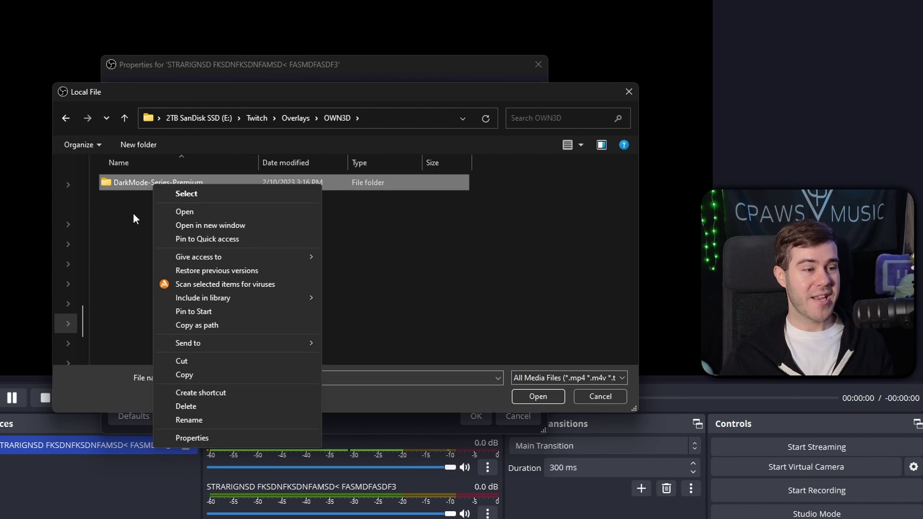
{"action": "left_click", "coordinate": [139, 263]}
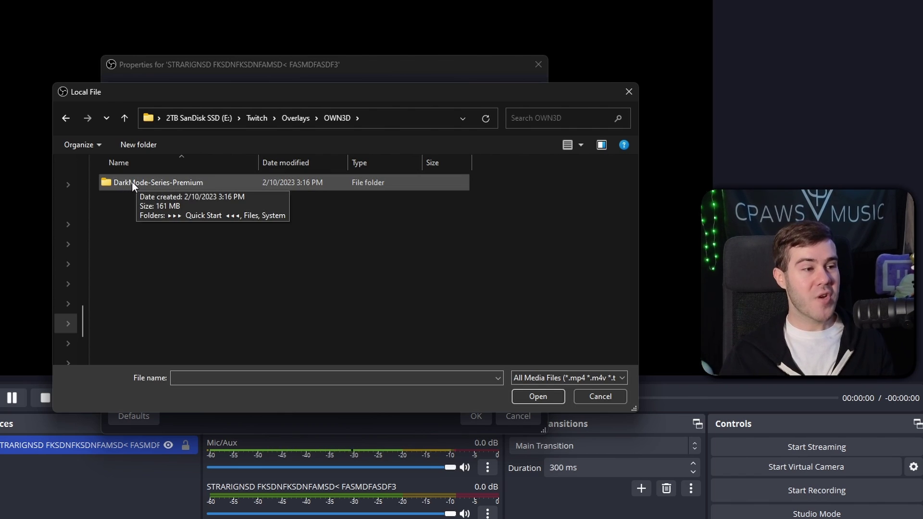
{"action": "left_click", "coordinate": [107, 183]}
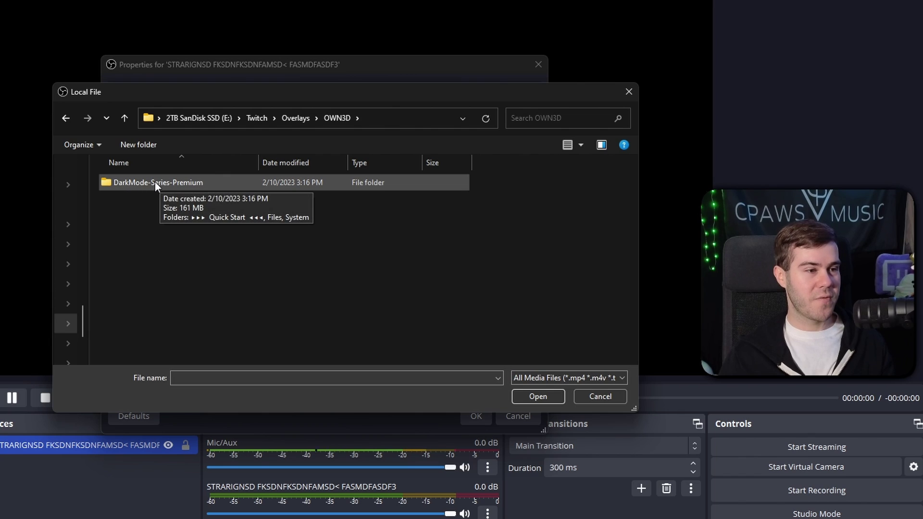
{"action": "double_click", "coordinate": [155, 182]}
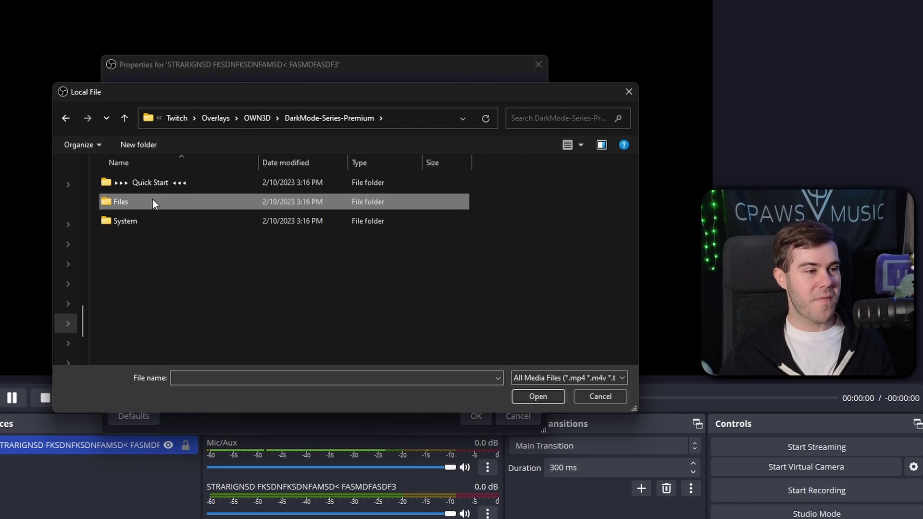
{"action": "double_click", "coordinate": [152, 201]}
{"action": "scroll", "coordinate": [176, 238], "scroll_direction": "down", "scroll_amount": 2}
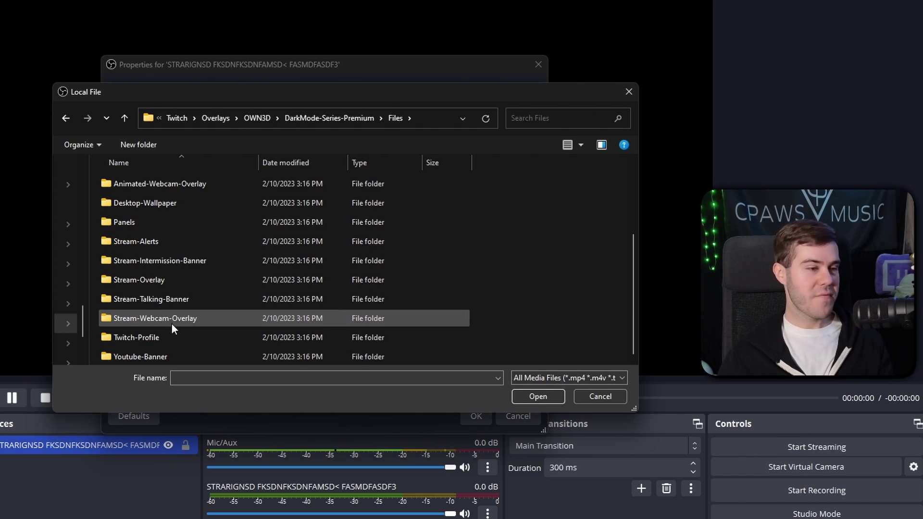
{"action": "scroll", "coordinate": [171, 323], "scroll_direction": "up", "scroll_amount": 2}
{"action": "scroll", "coordinate": [216, 229], "scroll_direction": "down", "scroll_amount": 2}
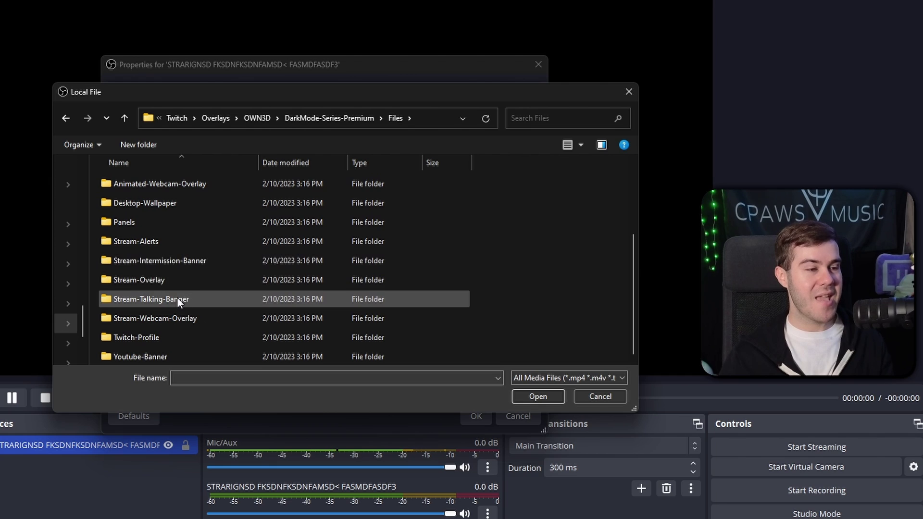
{"action": "scroll", "coordinate": [181, 299], "scroll_direction": "up", "scroll_amount": 1}
{"action": "mouse_move", "coordinate": [195, 277]}
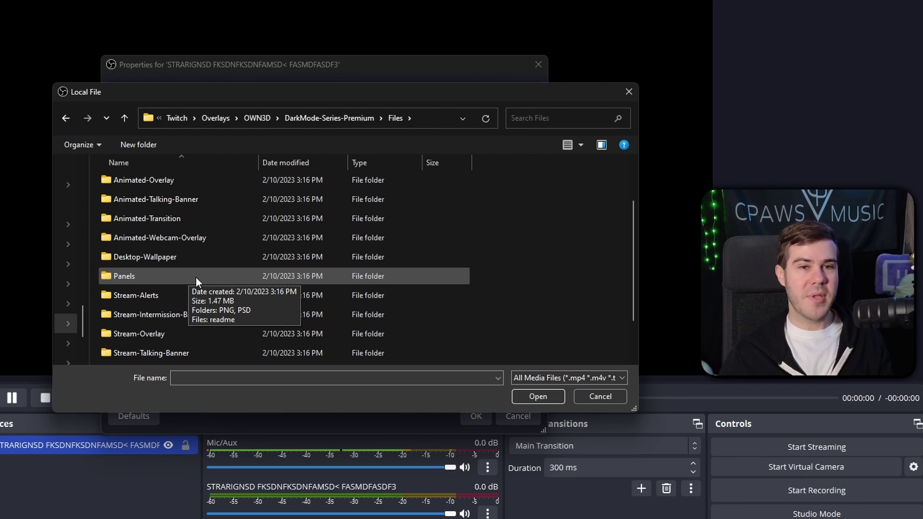
{"action": "scroll", "coordinate": [187, 279], "scroll_direction": "up", "scroll_amount": 1}
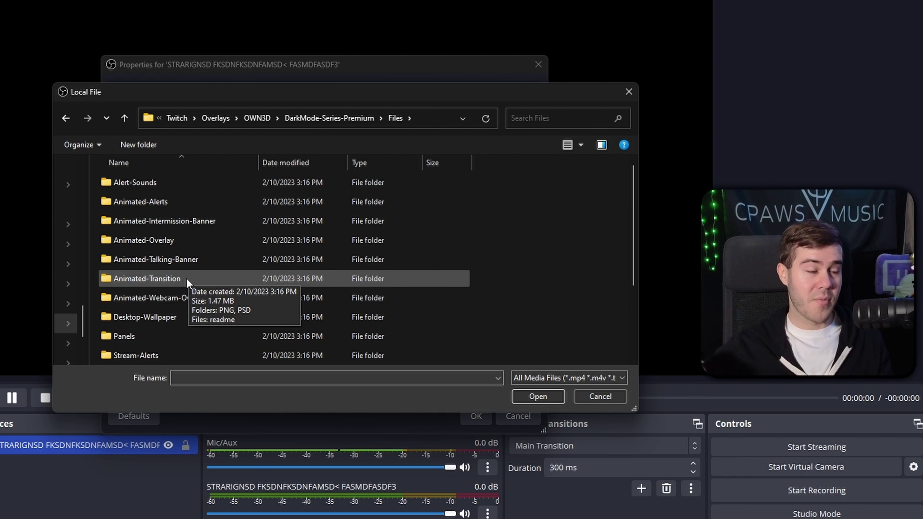
{"action": "scroll", "coordinate": [181, 288], "scroll_direction": "down", "scroll_amount": 2}
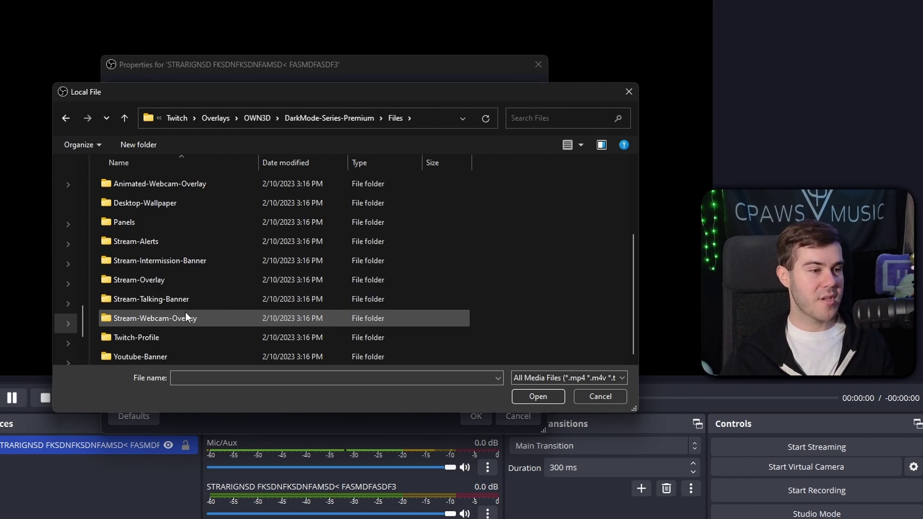
{"action": "scroll", "coordinate": [181, 288], "scroll_direction": "up", "scroll_amount": 2}
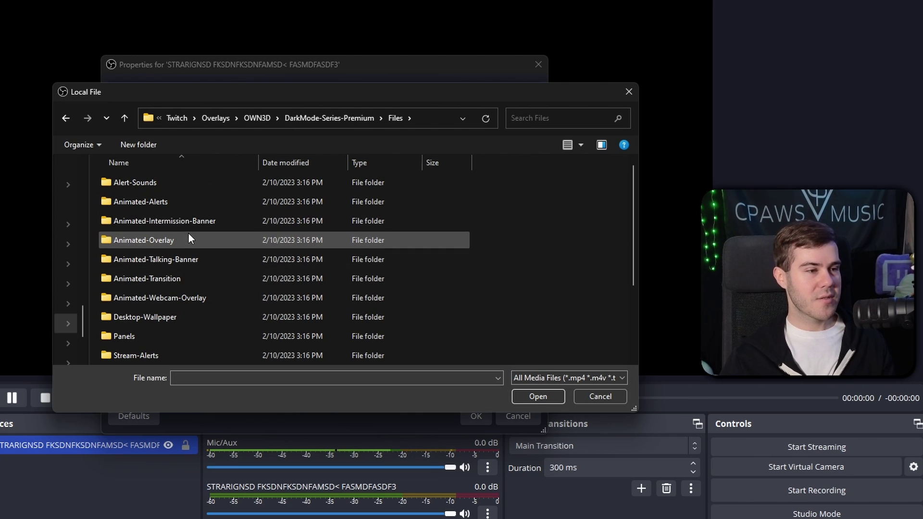
- Load darkmode-intermission-starting-blank.webm from Animated-Intermission-Banner into the media source
{"action": "double_click", "coordinate": [184, 221]}
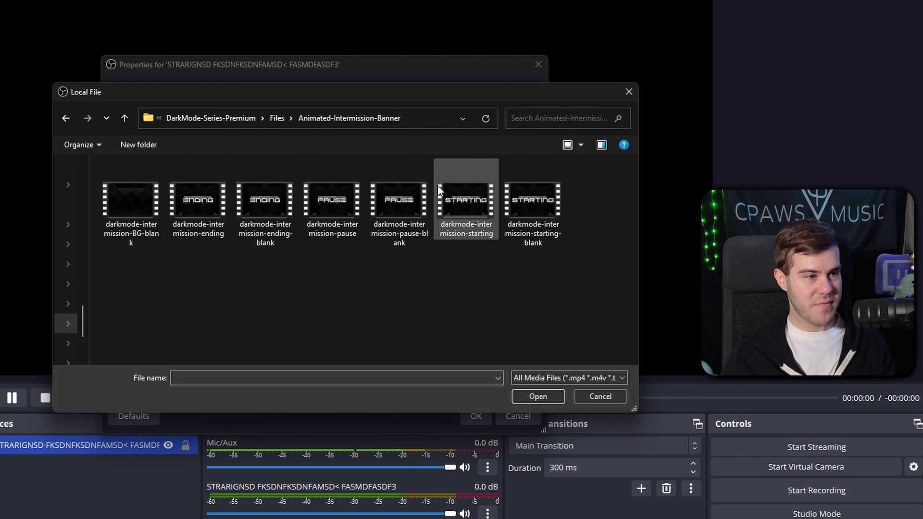
{"action": "left_click", "coordinate": [128, 202]}
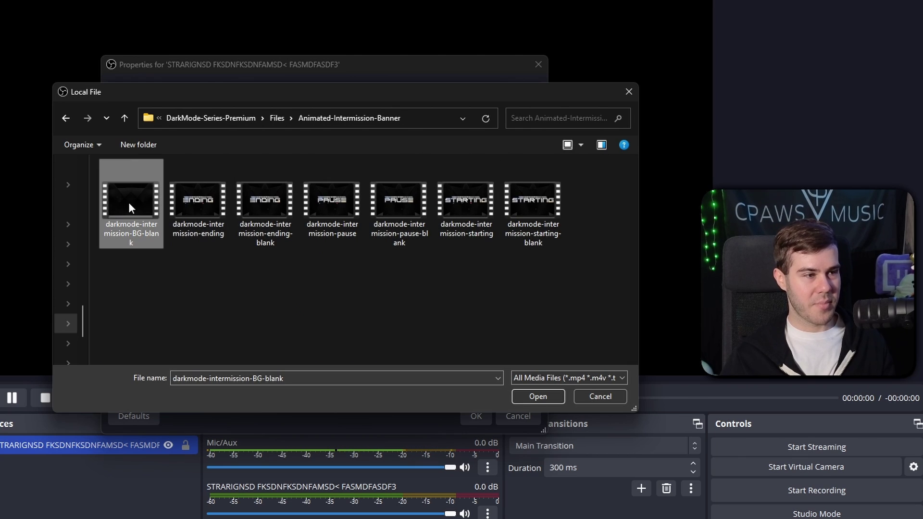
{"action": "left_click", "coordinate": [445, 211]}
{"action": "left_click", "coordinate": [522, 204]}
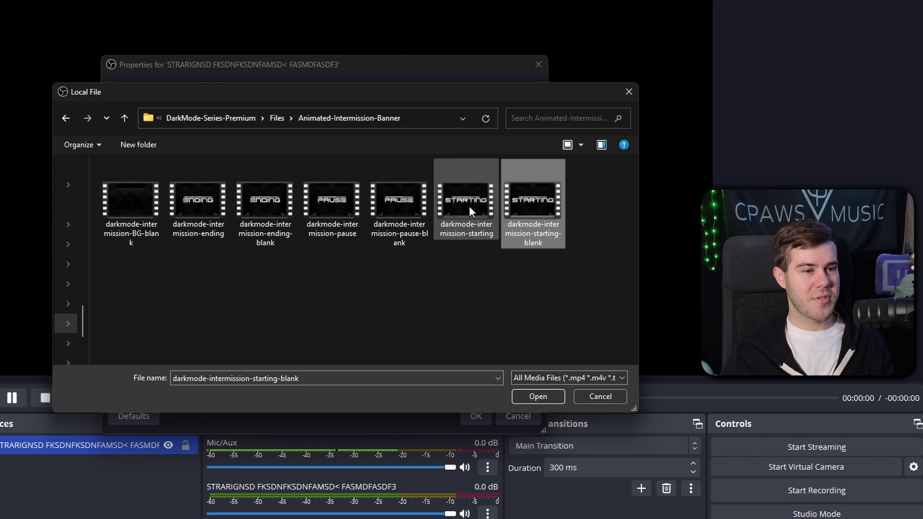
{"action": "left_click", "coordinate": [467, 206]}
{"action": "left_click", "coordinate": [533, 199]}
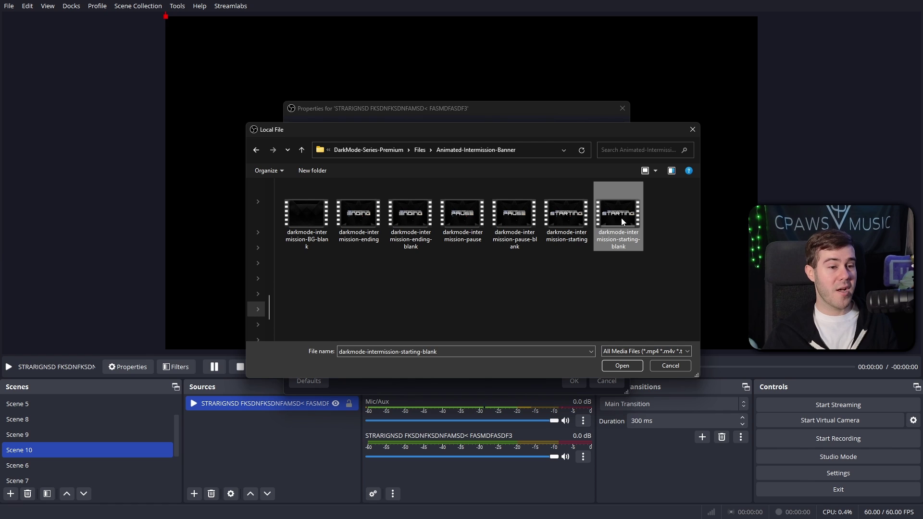
{"action": "double_click", "coordinate": [621, 218]}
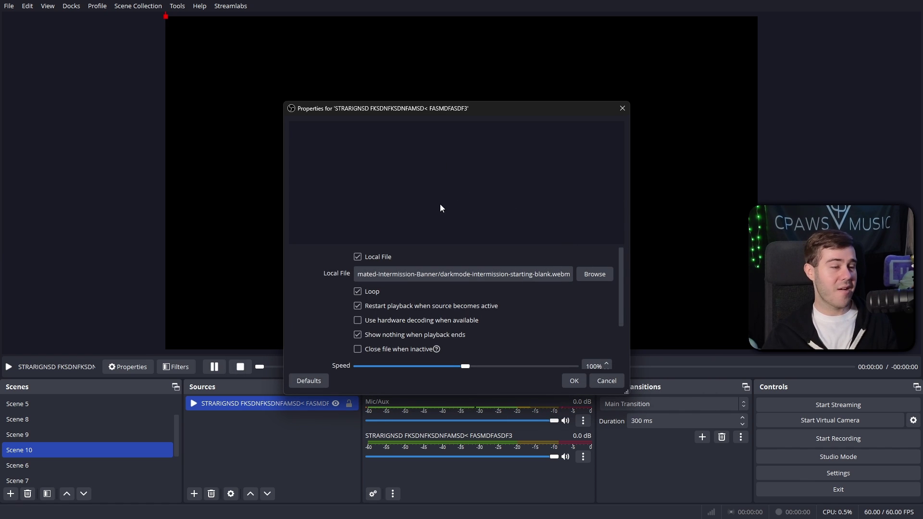
{"action": "left_click", "coordinate": [574, 381]}
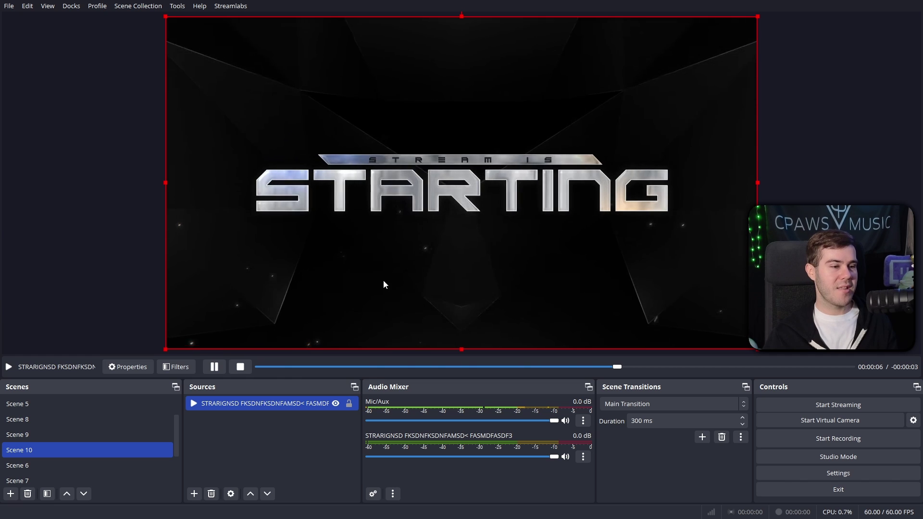
- Replace the source's video with darkmode-intermission-starting.webm
{"action": "double_click", "coordinate": [263, 405]}
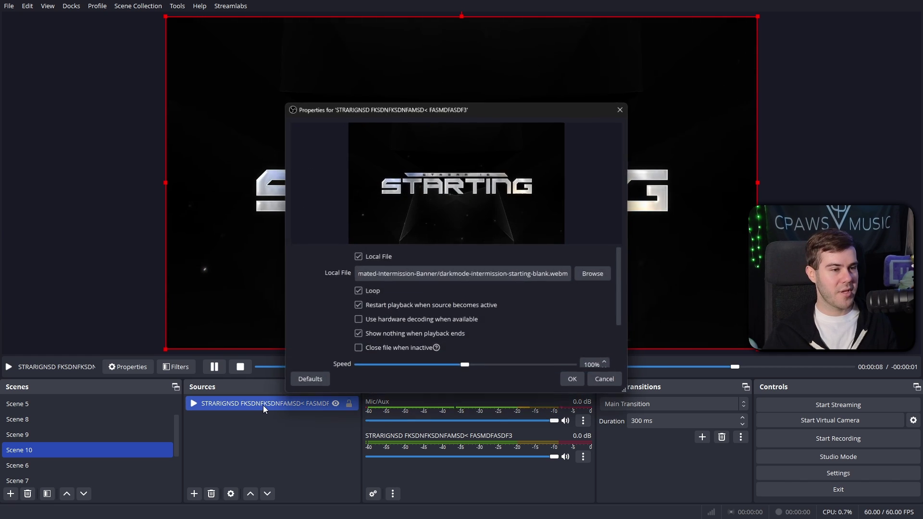
{"action": "left_click", "coordinate": [595, 274]}
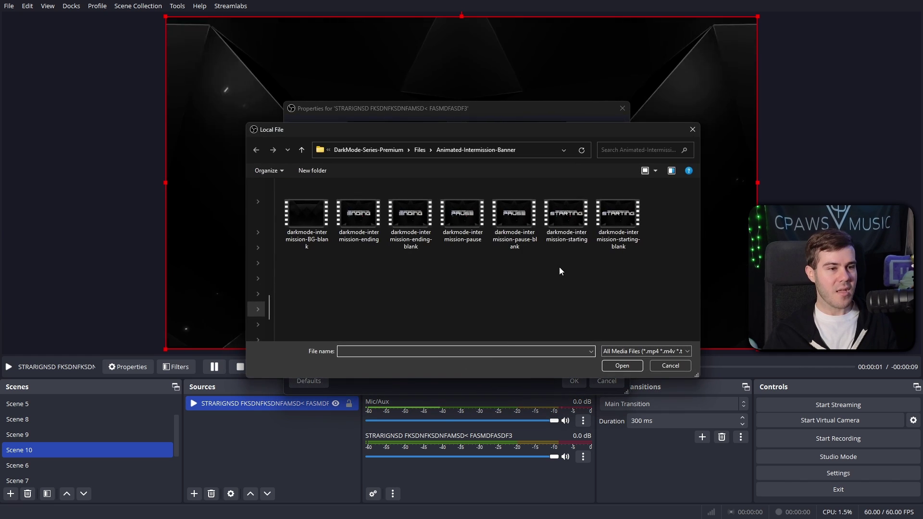
{"action": "double_click", "coordinate": [570, 220]}
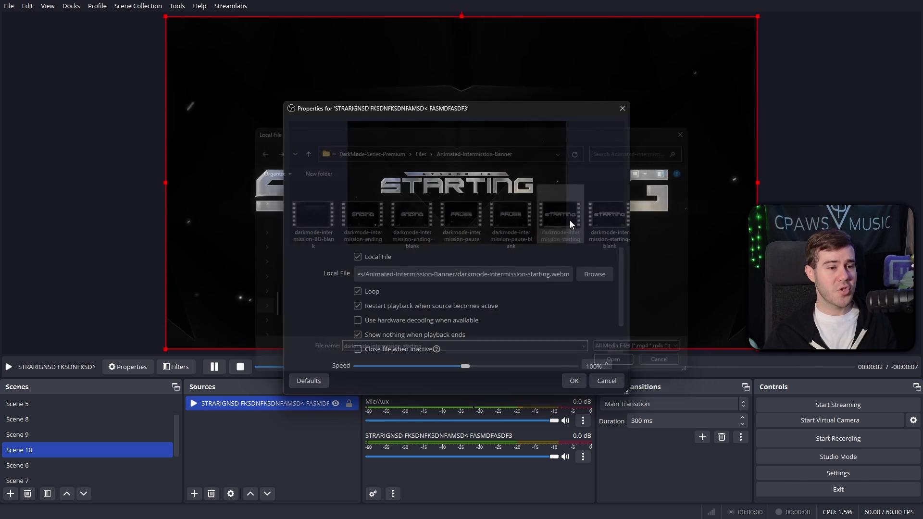
{"action": "left_click", "coordinate": [574, 382]}
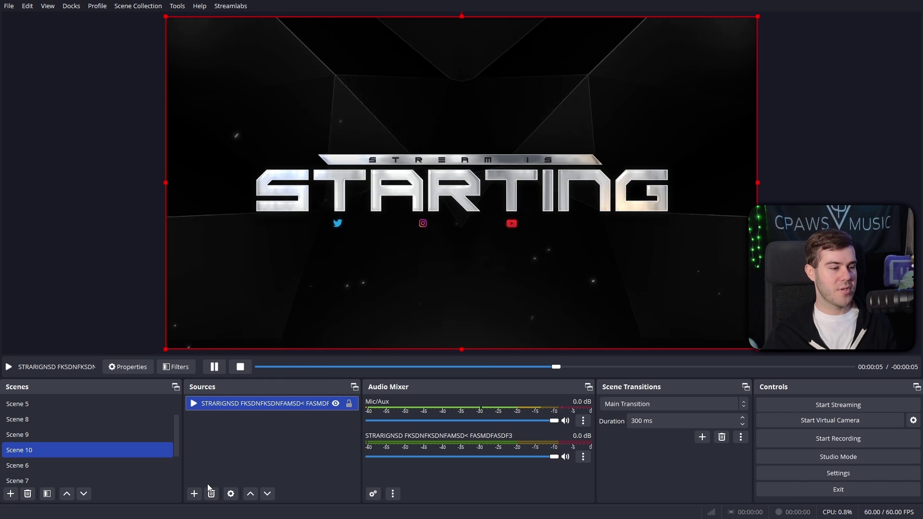
- Add a CpawsMusic Text (GDI+) source and shrink it to a small label
{"action": "left_click", "coordinate": [194, 494]}
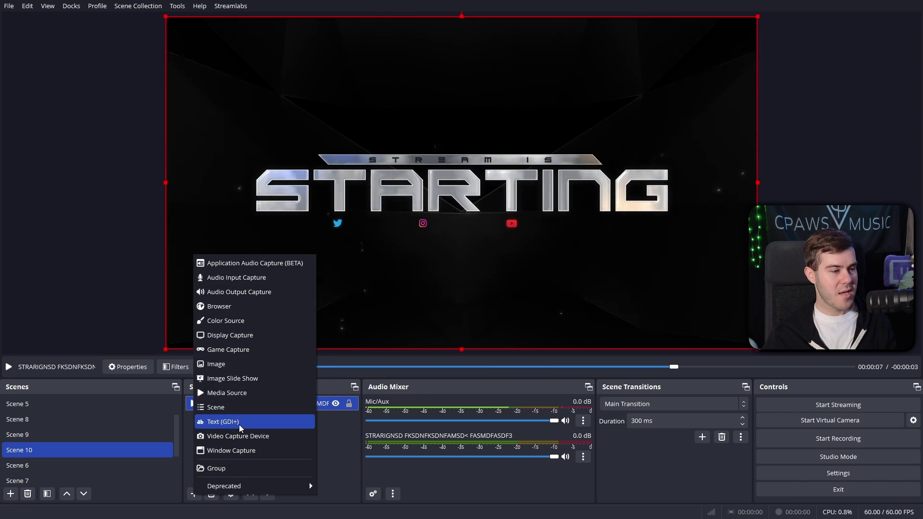
{"action": "left_click", "coordinate": [223, 422]}
{"action": "left_click", "coordinate": [485, 313]}
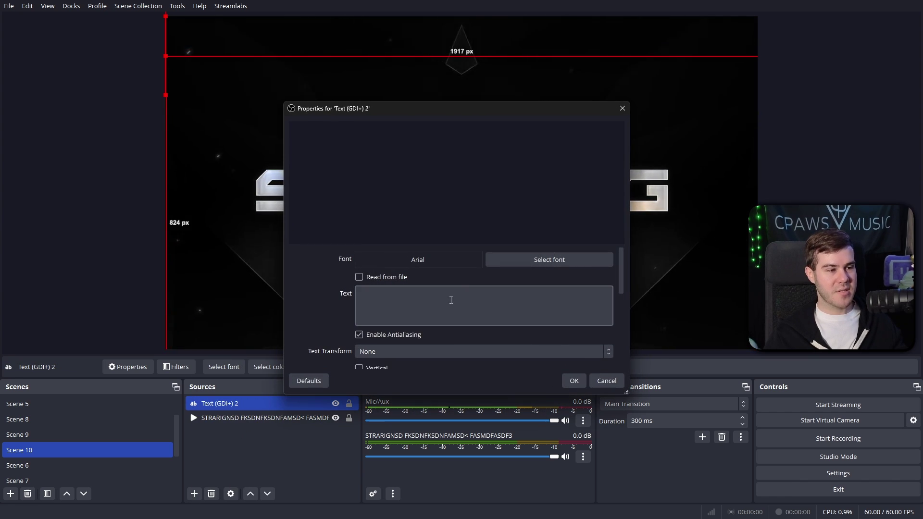
{"action": "left_click", "coordinate": [451, 299]}
{"action": "type", "text": "CpawsMusic"}
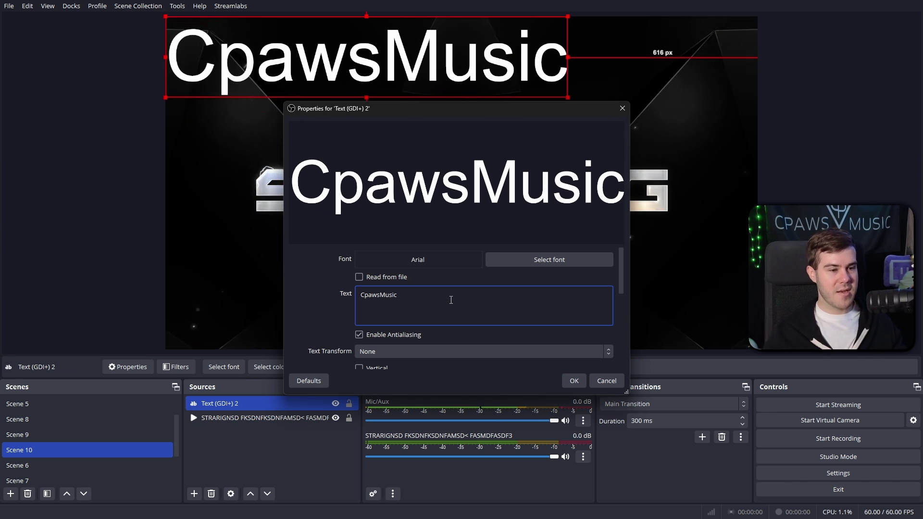
{"action": "scroll", "coordinate": [451, 300], "scroll_direction": "down", "scroll_amount": 2}
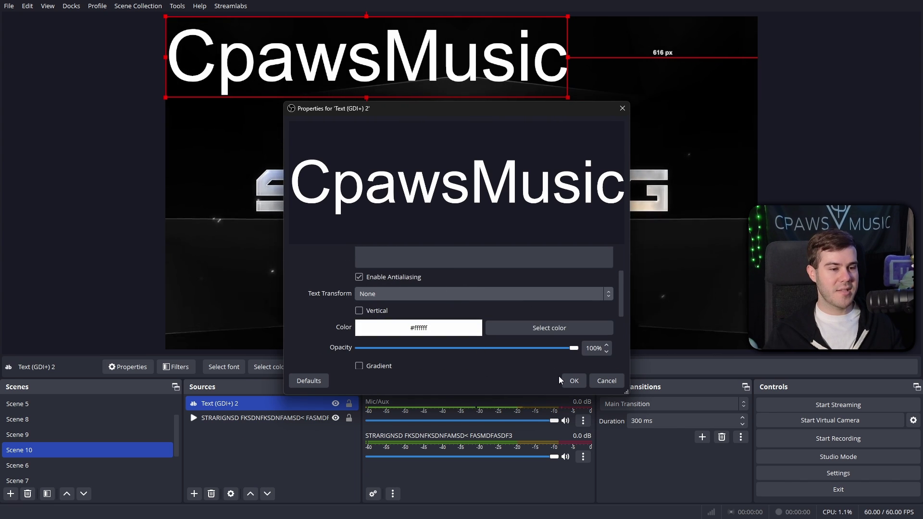
{"action": "left_click", "coordinate": [575, 380]}
{"action": "mouse_move", "coordinate": [166, 17]}
{"action": "left_mouse_down"}
{"action": "mouse_move", "coordinate": [458, 71]}
{"action": "mouse_move", "coordinate": [365, 225]}
{"action": "mouse_move", "coordinate": [461, 229]}
{"action": "left_mouse_up"}
- Duplicate the CpawsMusic label twice and place the labels beside the social icons
{"action": "key", "text": "ctrl+c"}
{"action": "key", "text": "ctrl+v"}
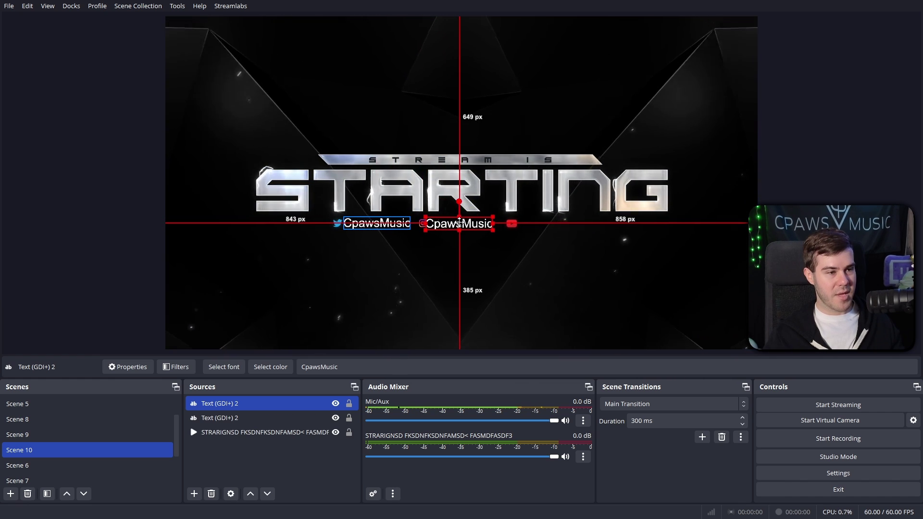
{"action": "key", "text": "ctrl+v"}
{"action": "left_click_drag", "start_coordinate": [368, 224], "coordinate": [560, 224]}
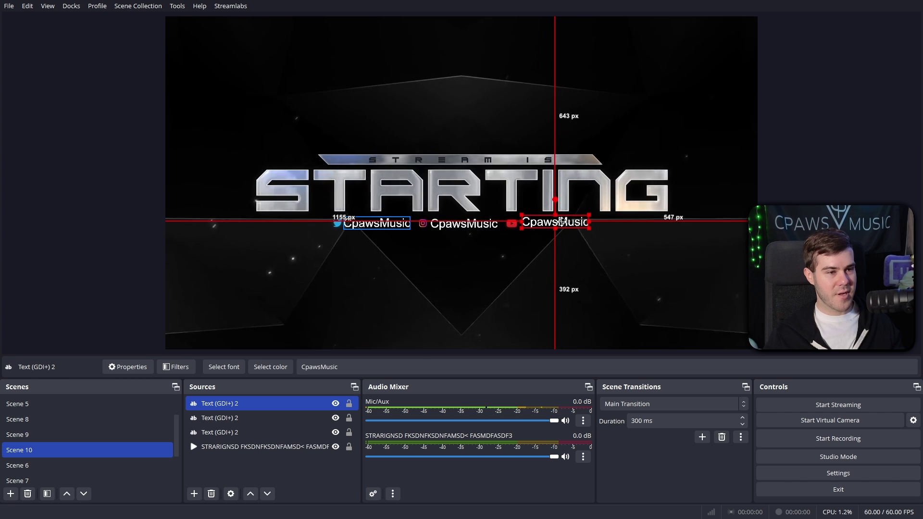
{"action": "left_click", "coordinate": [464, 223]}
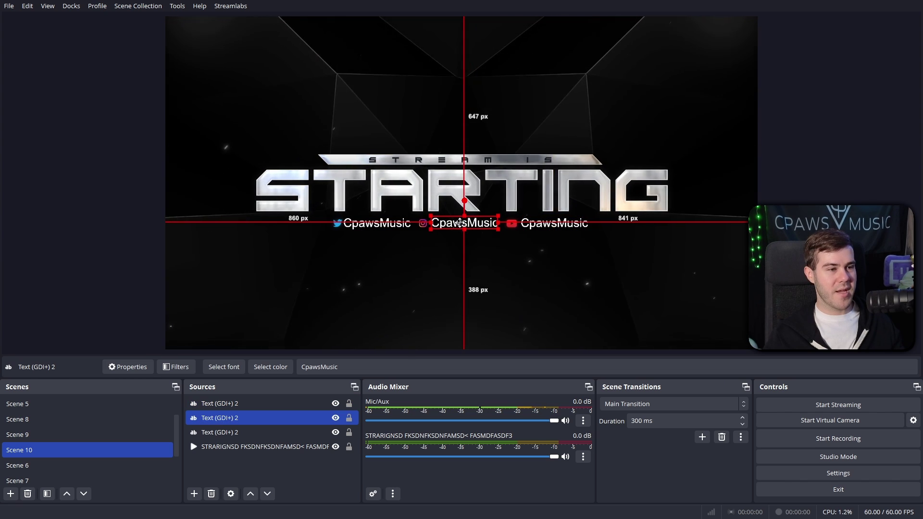
{"action": "left_click_drag", "start_coordinate": [374, 225], "coordinate": [376, 226]}
{"action": "left_click", "coordinate": [304, 248]}
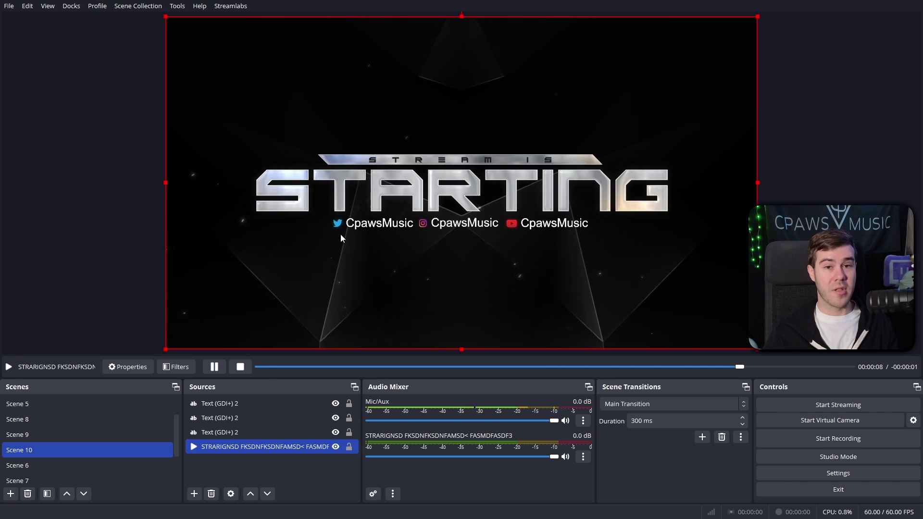
{"action": "left_click", "coordinate": [193, 493]}
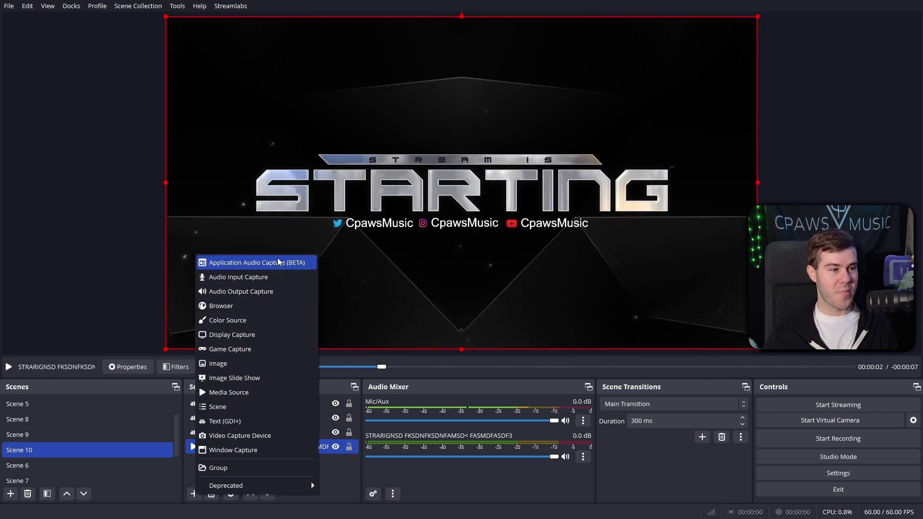
{"action": "left_click", "coordinate": [412, 234]}
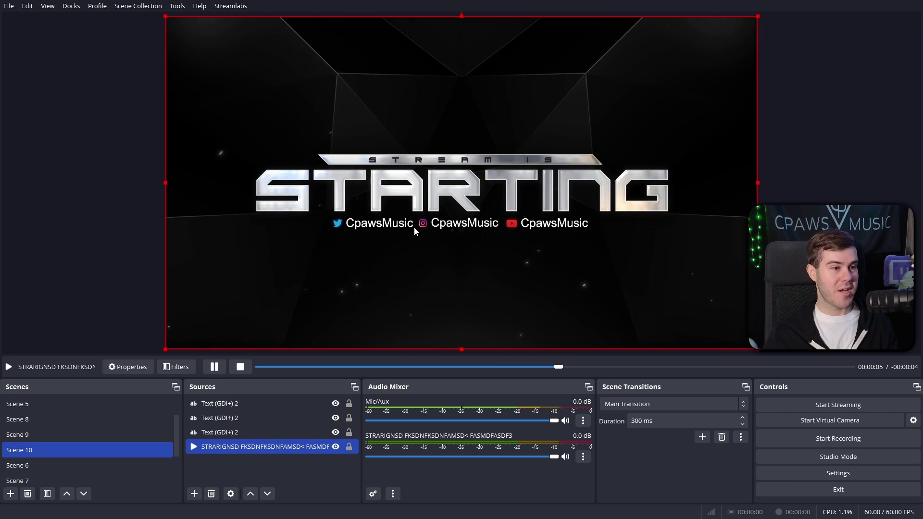